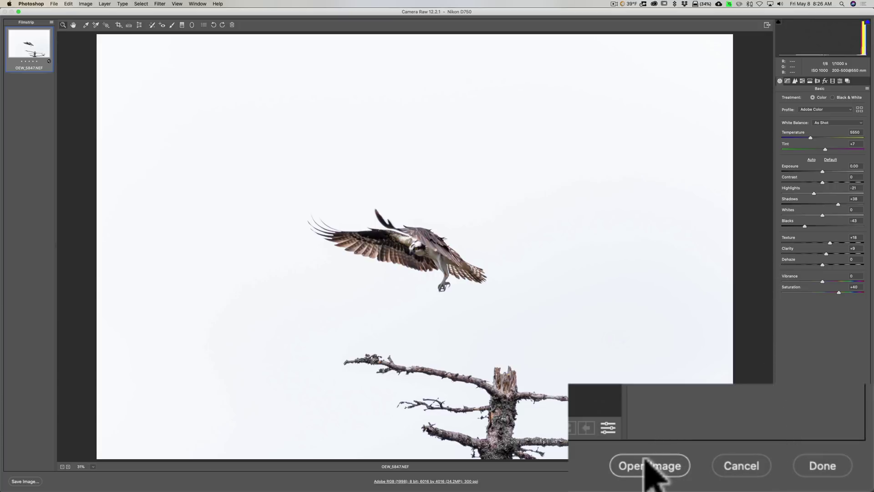
Open the OEW_5847.NEF raw photo as an image in Photoshop and compare it with the Clouds-1.jpg document.
{"action": "left_click", "coordinate": [708, 470]}
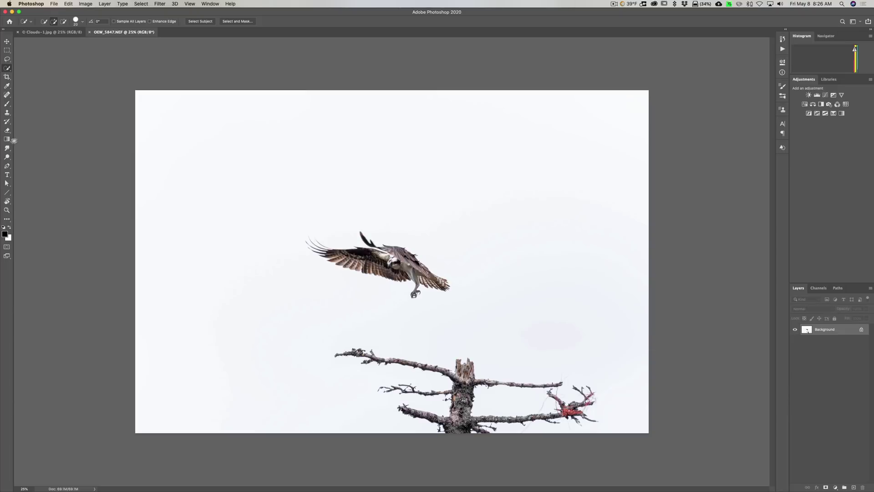
{"action": "left_click", "coordinate": [59, 32]}
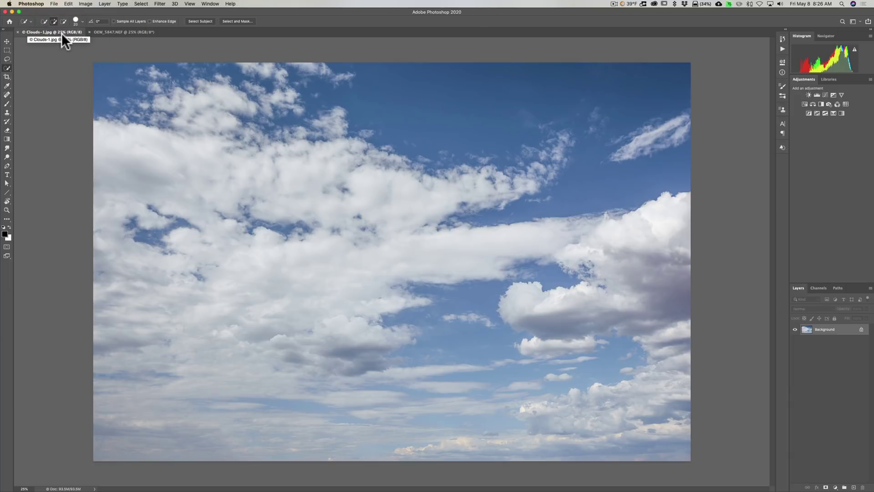
{"action": "left_click", "coordinate": [113, 33]}
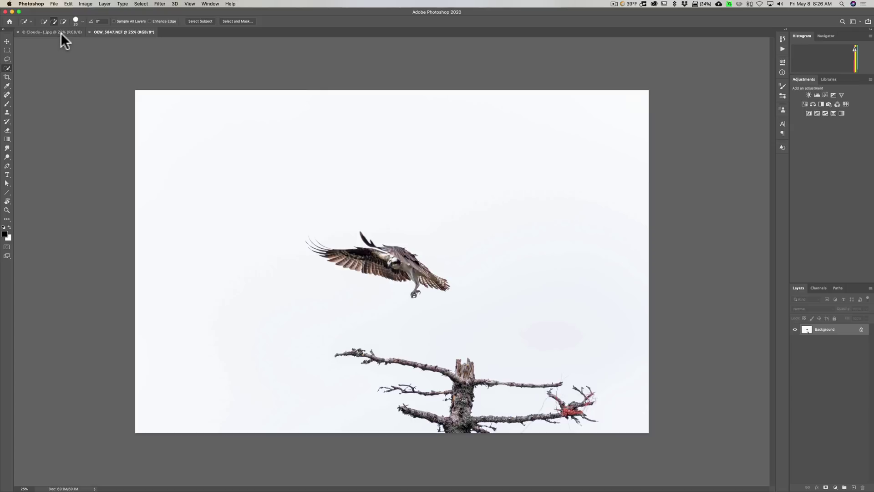
{"action": "left_click", "coordinate": [61, 32]}
{"action": "left_click", "coordinate": [107, 30]}
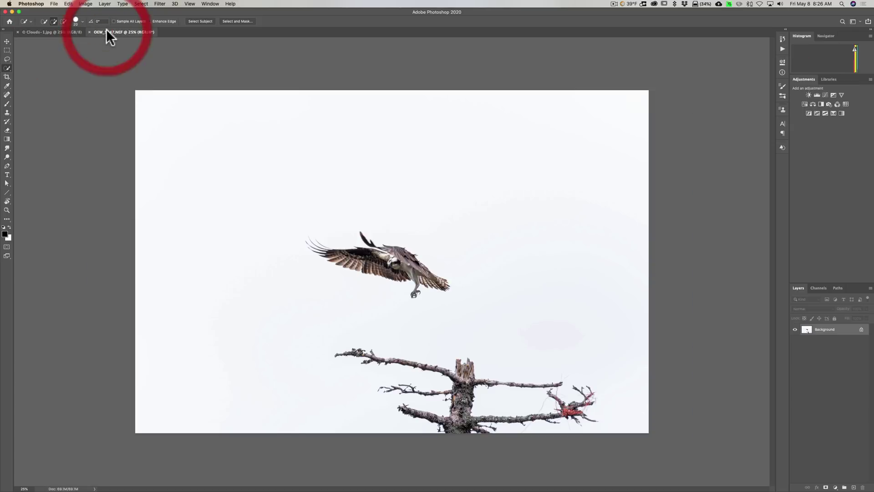
Copy the Clouds-1.jpg sky into the OEW_5847.NEF document as a centred new layer using the Move tool.
{"action": "left_click", "coordinate": [39, 32]}
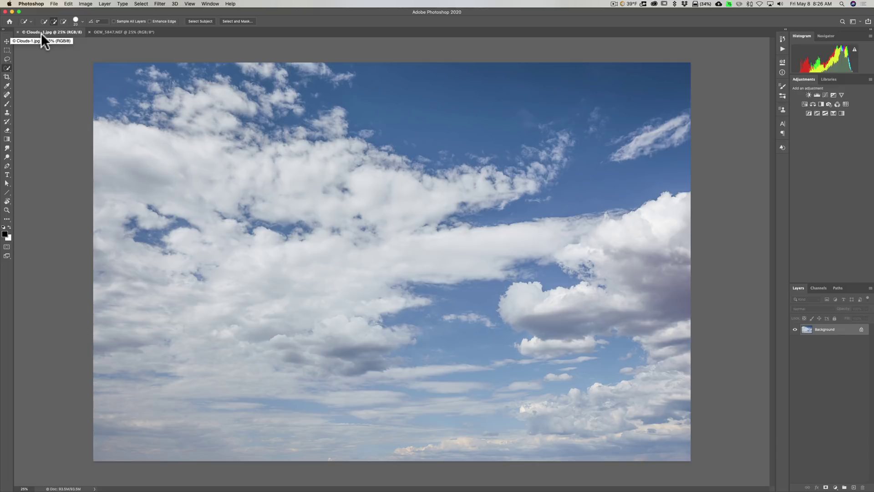
{"action": "key", "text": "v"}
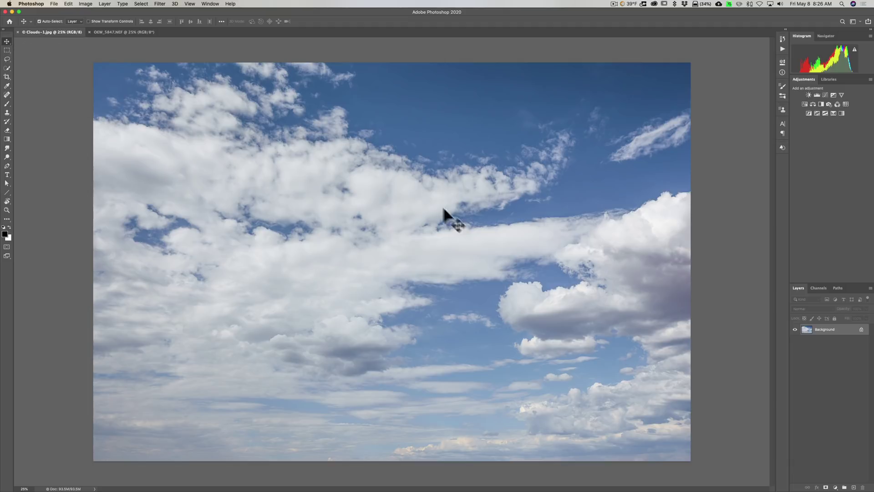
{"action": "left_click_drag", "start_coordinate": [411, 207], "coordinate": [398, 267]}
{"action": "key", "text": "shift"}
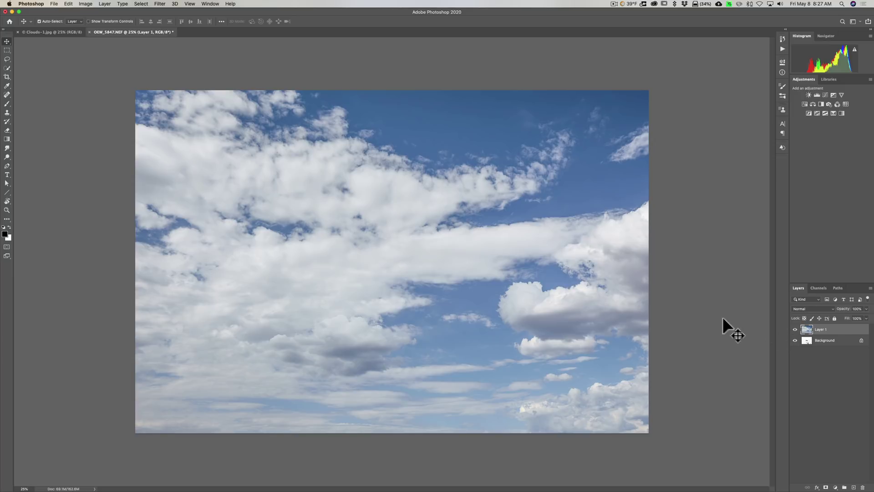
Check the cloud layer's extent against the canvas with Free Transform, then leave the transform.
{"action": "key", "text": "super"}
{"action": "key", "text": "super+t"}
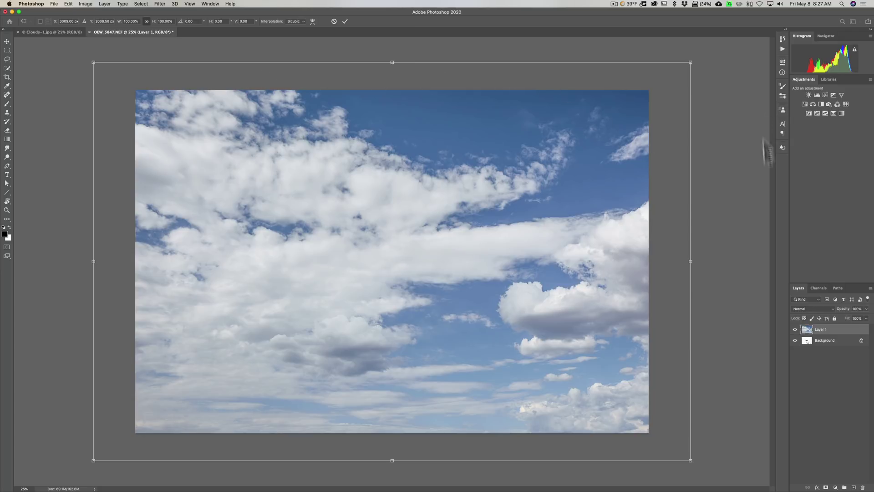
{"action": "left_click_drag", "start_coordinate": [574, 122], "coordinate": [605, 119]}
{"action": "left_click", "coordinate": [345, 22]}
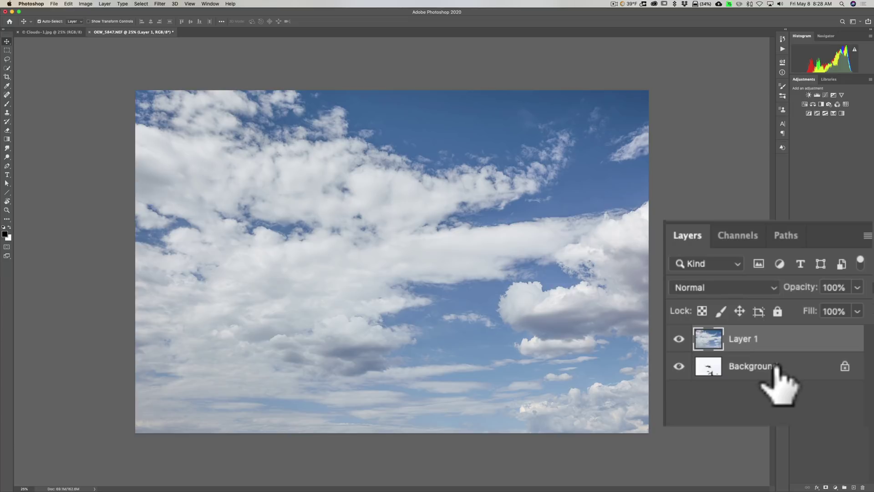
Unlock the Background layer with the bird photo and move it above the cloud layer.
{"action": "left_click", "coordinate": [752, 369]}
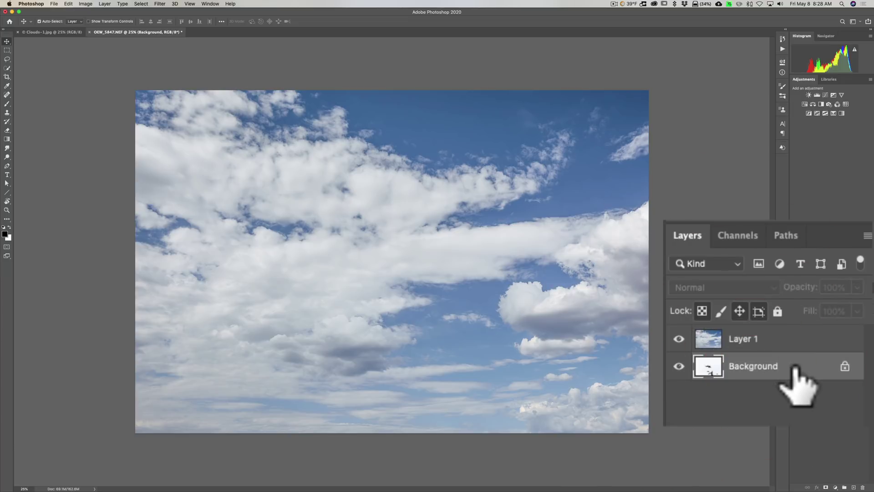
{"action": "left_click", "coordinate": [845, 366]}
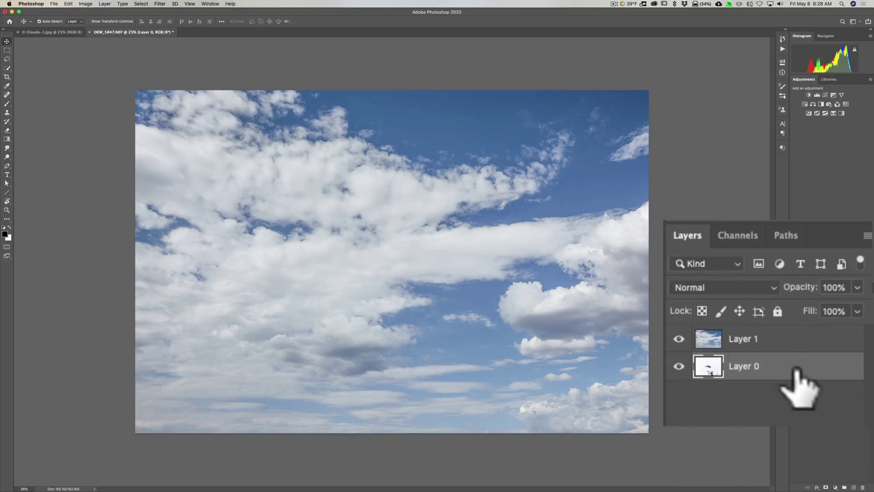
{"action": "left_click_drag", "start_coordinate": [786, 364], "coordinate": [778, 334]}
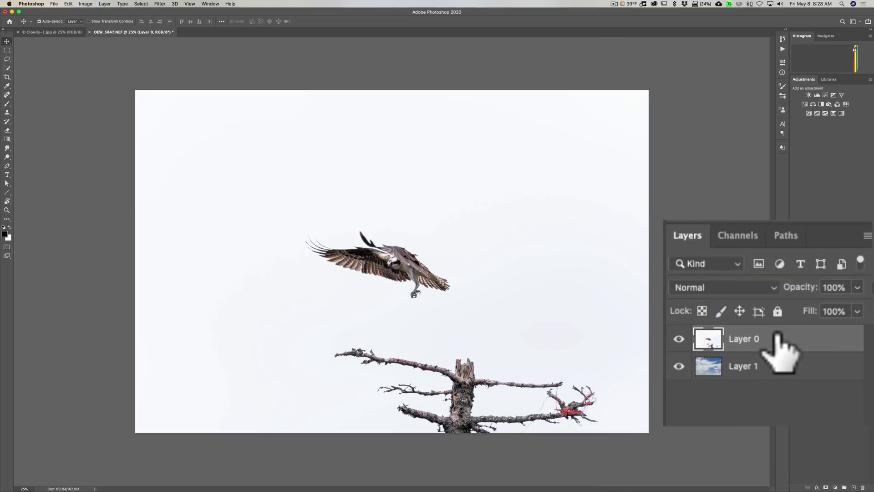
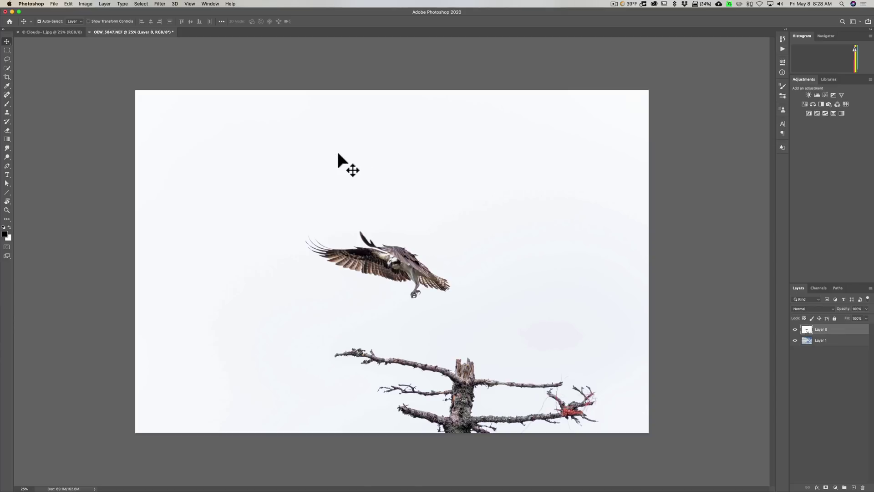
Select the white sky around the bird and tree with the Magic Wand tool at tolerance 11, contiguous.
{"action": "key", "text": "w"}
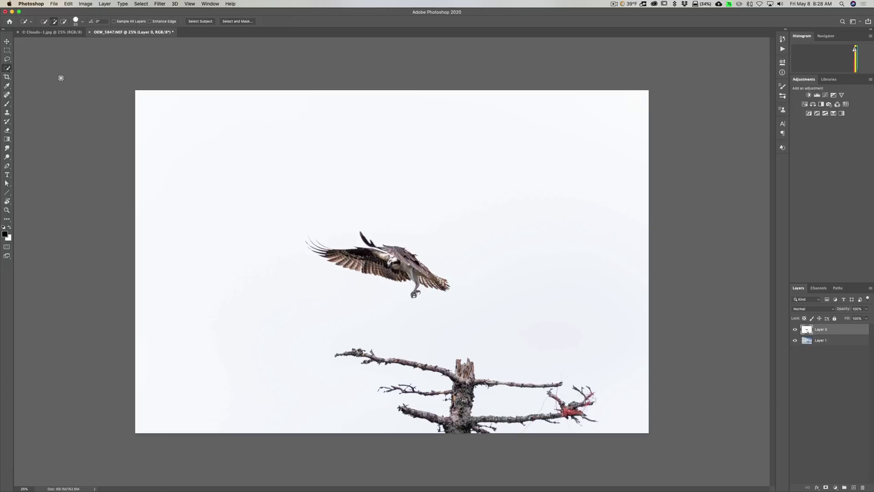
{"action": "left_click", "coordinate": [20, 88]}
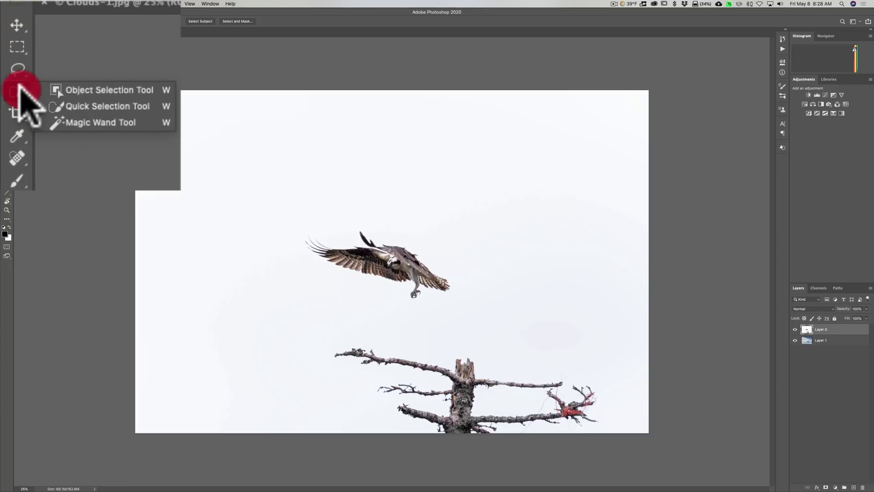
{"action": "left_click_drag", "start_coordinate": [19, 85], "coordinate": [82, 86]}
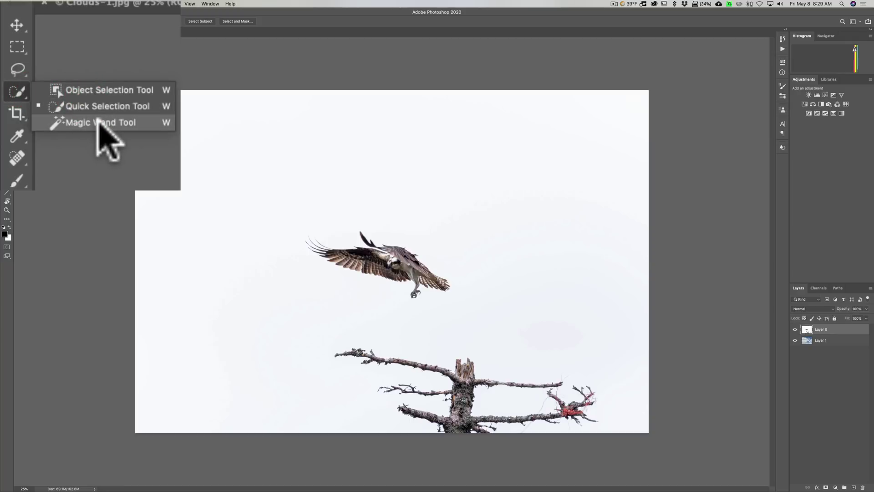
{"action": "left_click", "coordinate": [100, 123]}
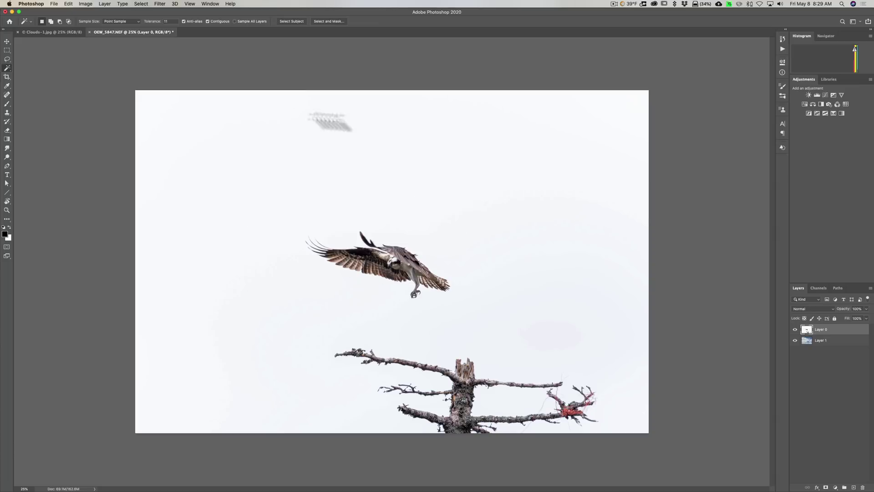
{"action": "left_click", "coordinate": [233, 144]}
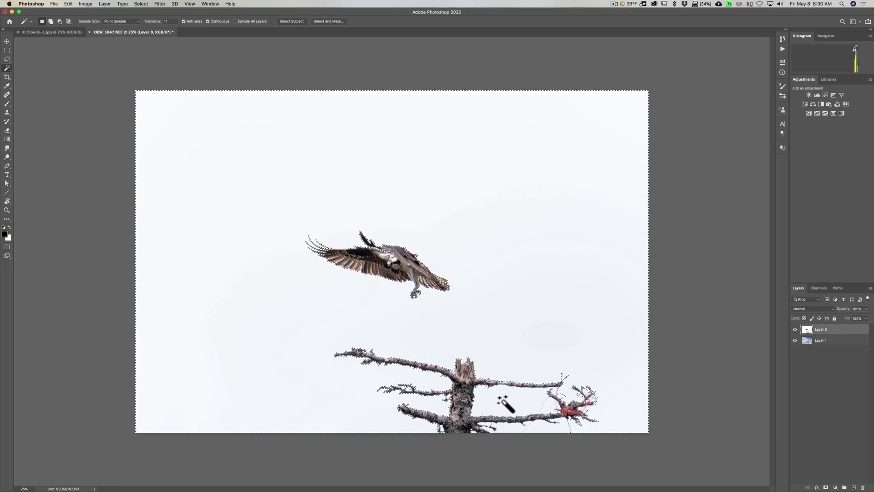
Add the enclosed sky patches between the tree branches and at the bird's talons to the selection.
{"action": "key", "text": "shift"}
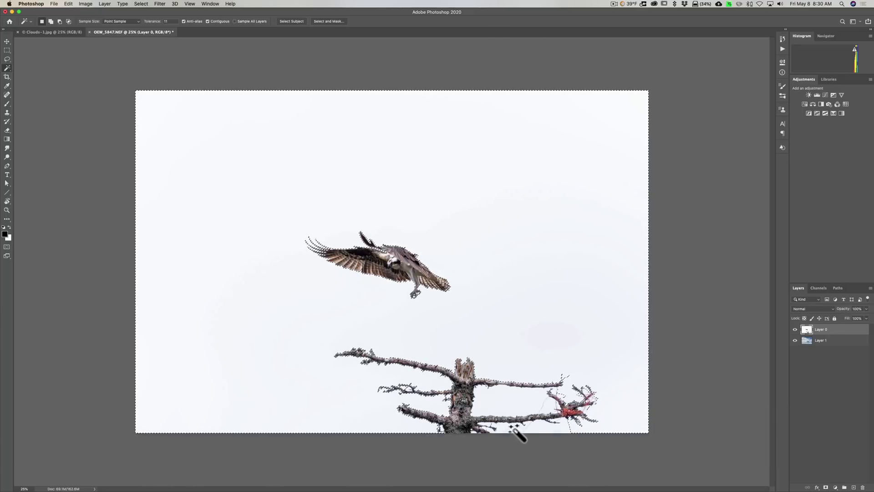
{"action": "key", "text": "shift"}
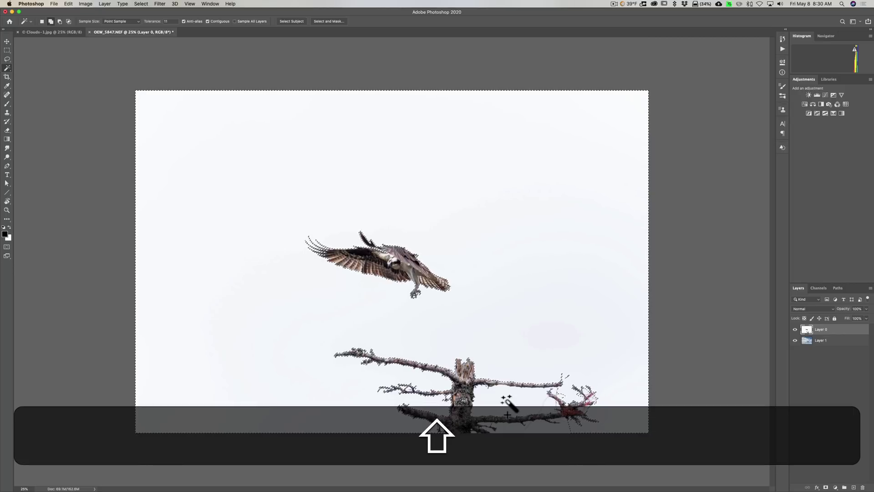
{"action": "left_click", "coordinate": [505, 399], "text": "shift"}
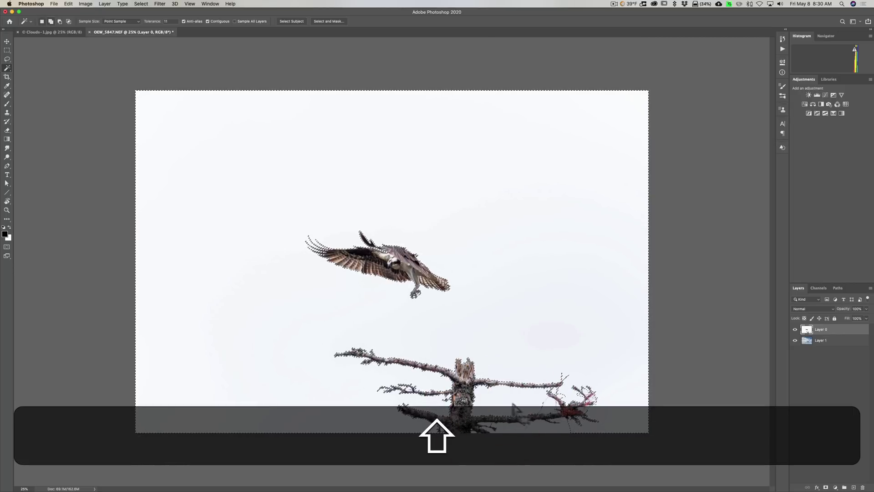
{"action": "left_click", "coordinate": [546, 401], "text": "shift"}
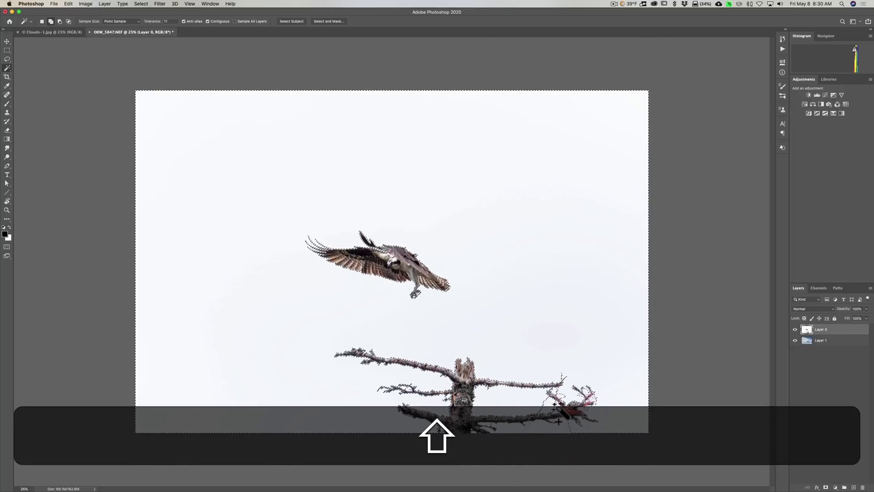
{"action": "left_click", "coordinate": [559, 405], "text": "shift"}
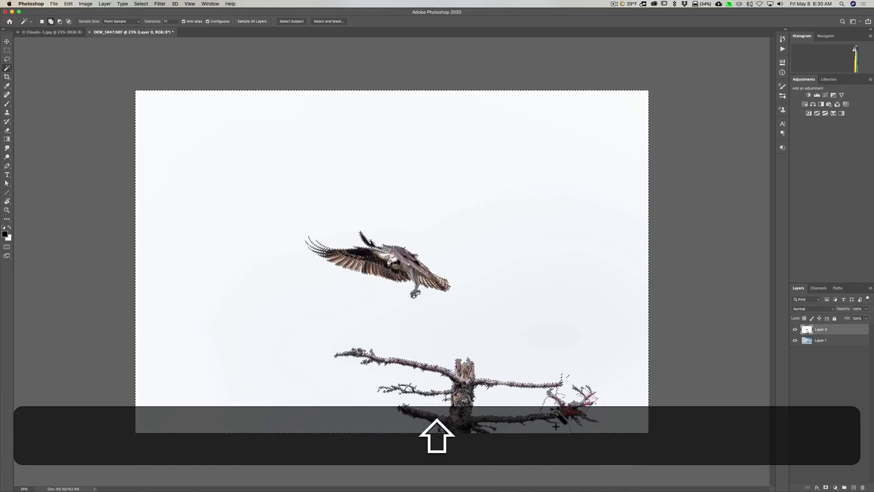
{"action": "left_click", "coordinate": [555, 411], "text": "shift"}
{"action": "left_click", "coordinate": [560, 412], "text": "shift"}
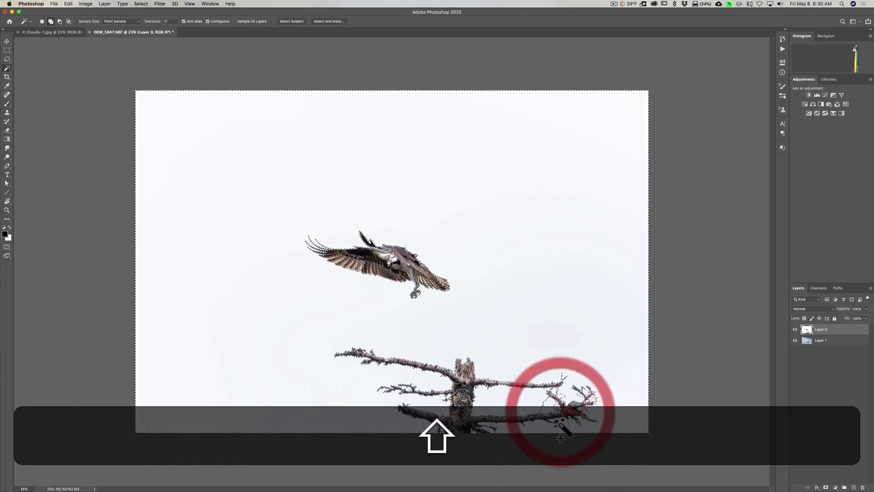
{"action": "left_click", "coordinate": [563, 429], "text": "shift"}
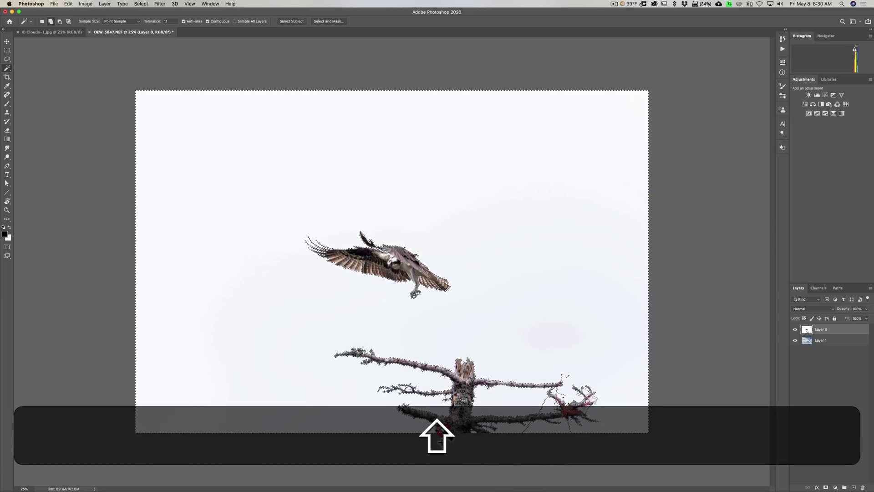
{"action": "left_click", "coordinate": [442, 426], "text": "shift"}
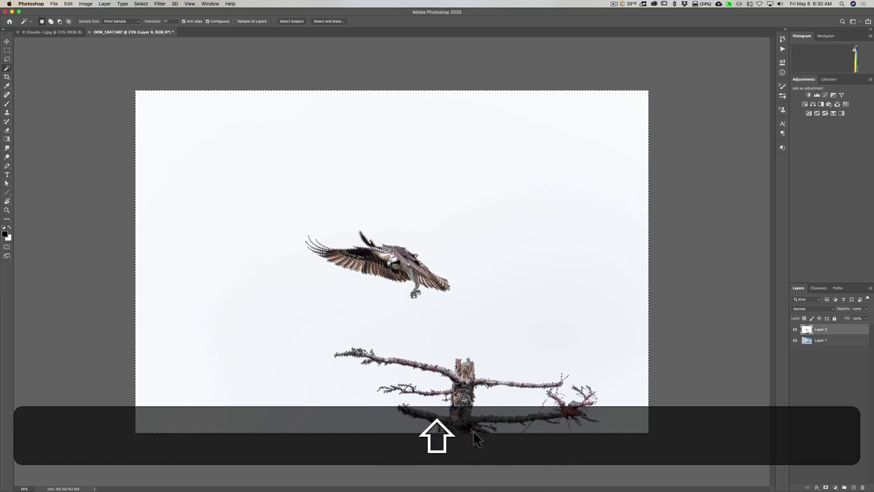
{"action": "left_click", "coordinate": [472, 432], "text": "shift"}
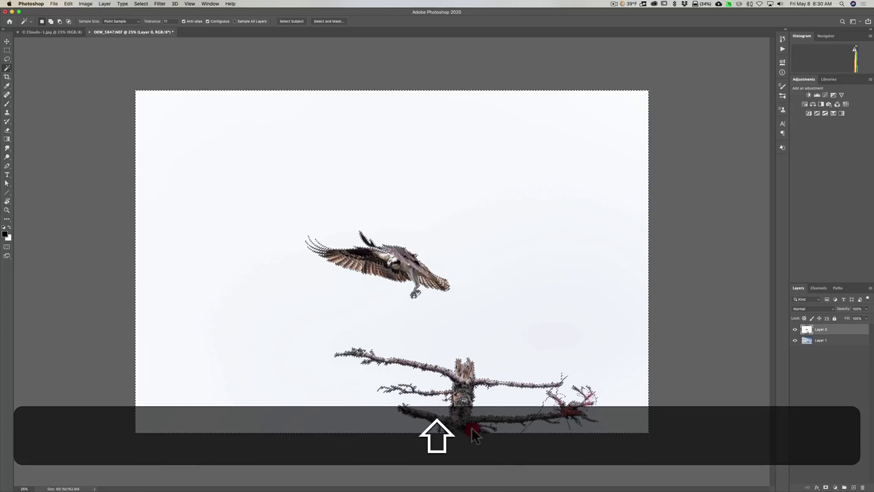
{"action": "left_click", "coordinate": [472, 430], "text": "shift"}
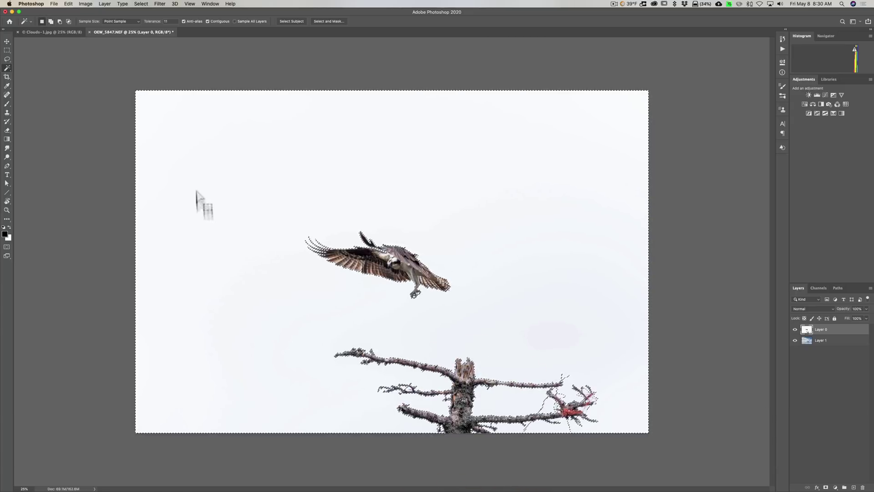
{"action": "key", "text": "shift"}
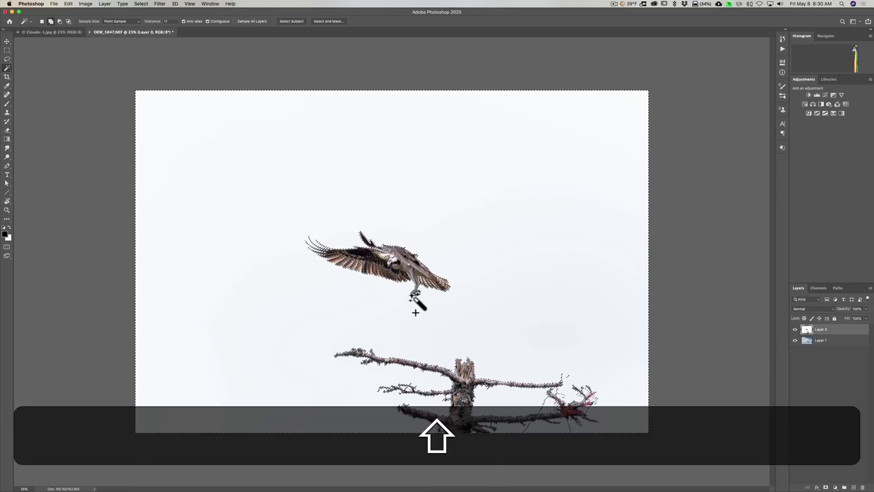
{"action": "left_click", "coordinate": [414, 294], "text": "shift"}
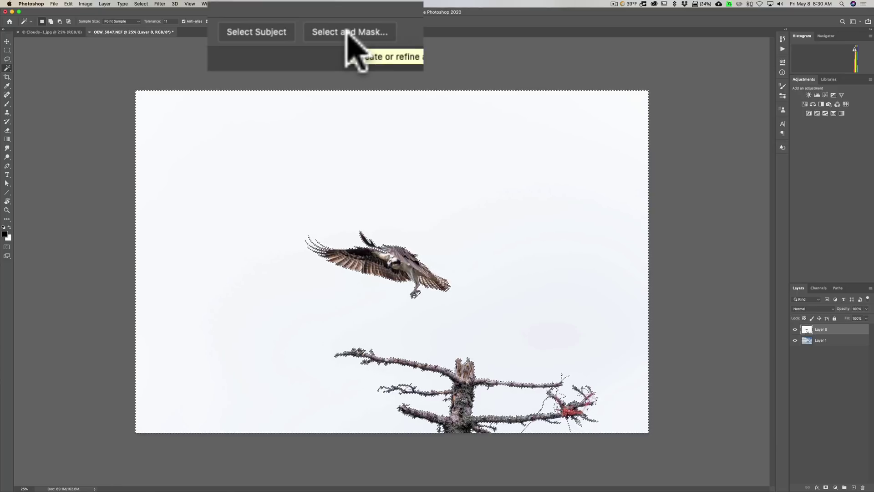
Open the sky selection in Select and Mask and invert it so the bird and tree are selected.
{"action": "left_click", "coordinate": [348, 32]}
{"action": "key", "text": "r"}
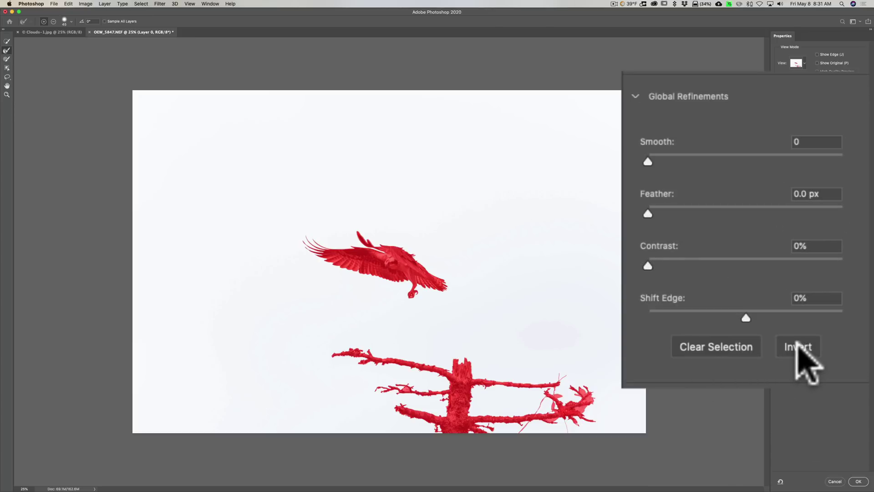
{"action": "left_click", "coordinate": [841, 277]}
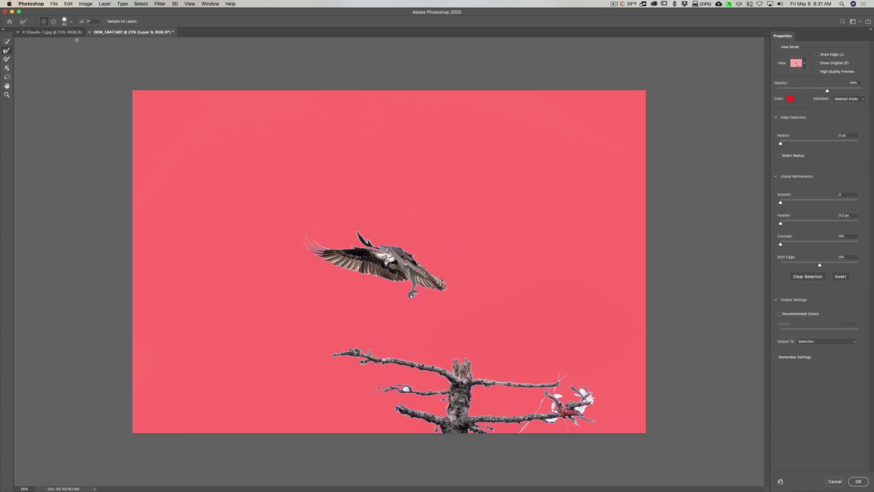
Refine the mask edges at the bird's talons and the inner side of the right-hand branch cluster with the Refine Edge Brush.
{"action": "left_click", "coordinate": [8, 51]}
{"action": "mouse_move", "coordinate": [412, 299]}
{"action": "left_mouse_down"}
{"action": "mouse_move", "coordinate": [442, 316]}
{"action": "mouse_move", "coordinate": [406, 296]}
{"action": "left_mouse_up"}
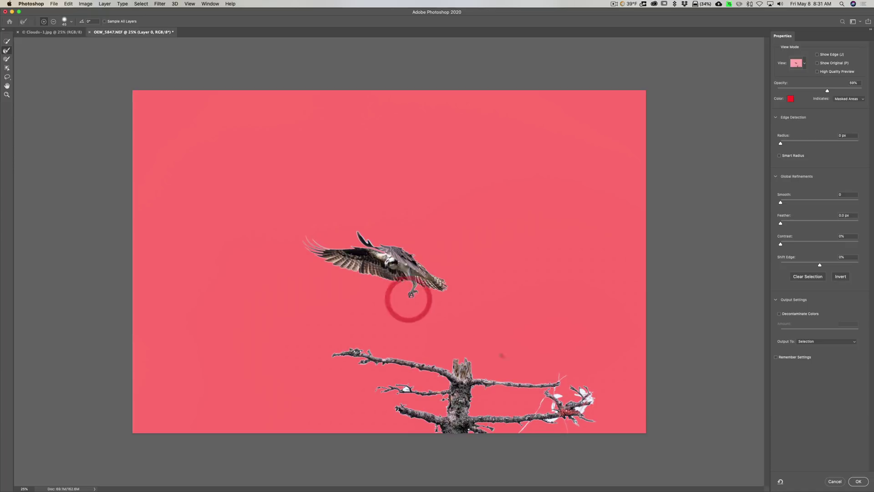
{"action": "left_click_drag", "start_coordinate": [555, 389], "coordinate": [555, 393]}
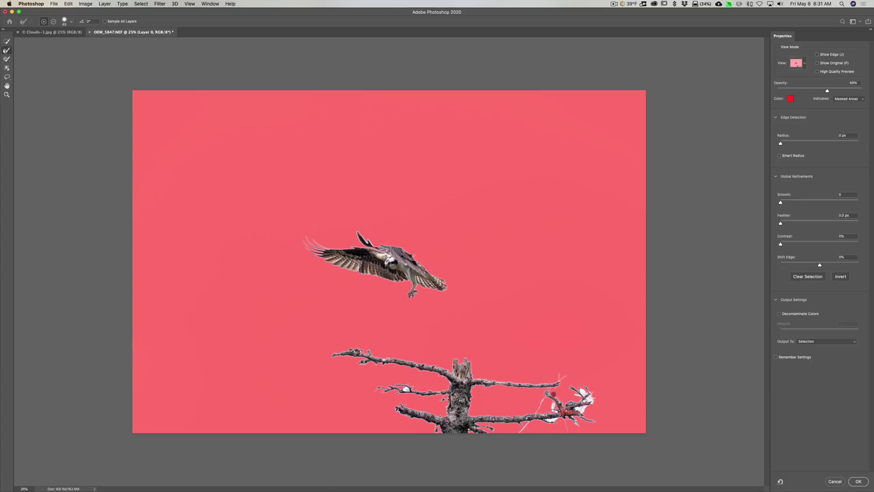
{"action": "left_click_drag", "start_coordinate": [552, 393], "coordinate": [553, 403]}
{"action": "mouse_move", "coordinate": [553, 410]}
{"action": "left_mouse_down"}
{"action": "mouse_move", "coordinate": [543, 398]}
{"action": "mouse_move", "coordinate": [559, 420]}
{"action": "left_mouse_up"}
{"action": "mouse_move", "coordinate": [553, 423]}
{"action": "left_mouse_down"}
{"action": "mouse_move", "coordinate": [527, 421]}
{"action": "mouse_move", "coordinate": [521, 431]}
{"action": "left_mouse_up"}
{"action": "left_click", "coordinate": [535, 426]}
Brush away the remaining white sky patches among the outer twigs of the right-hand branch cluster.
{"action": "left_click", "coordinate": [579, 415]}
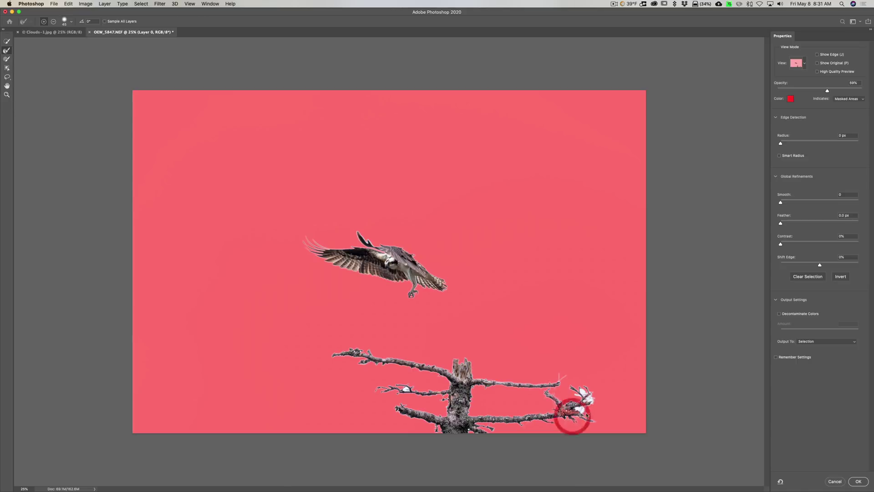
{"action": "left_click", "coordinate": [576, 409]}
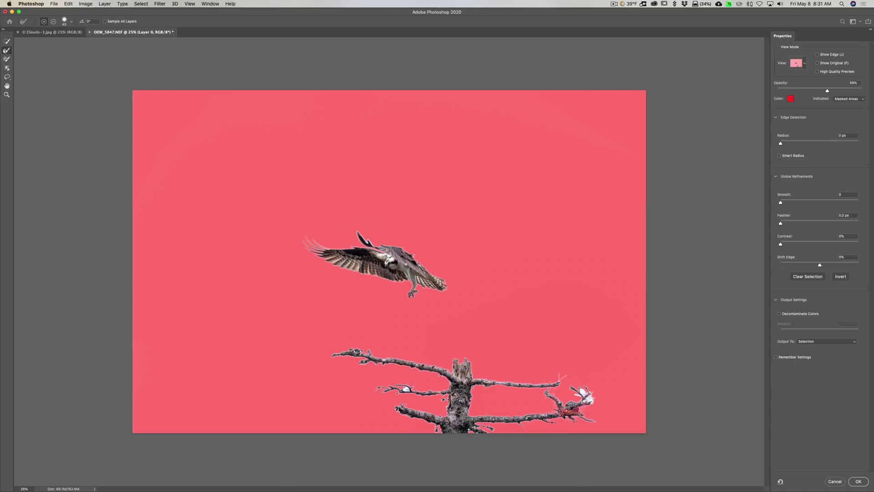
{"action": "left_click_drag", "start_coordinate": [599, 400], "coordinate": [594, 401]}
{"action": "left_click", "coordinate": [585, 391]}
{"action": "left_click", "coordinate": [575, 395]}
{"action": "left_click", "coordinate": [591, 423]}
Refine the mask edges along the tree's left-hand branches, including the white patch enclosed by the middle branch's twigs.
{"action": "left_click", "coordinate": [403, 387]}
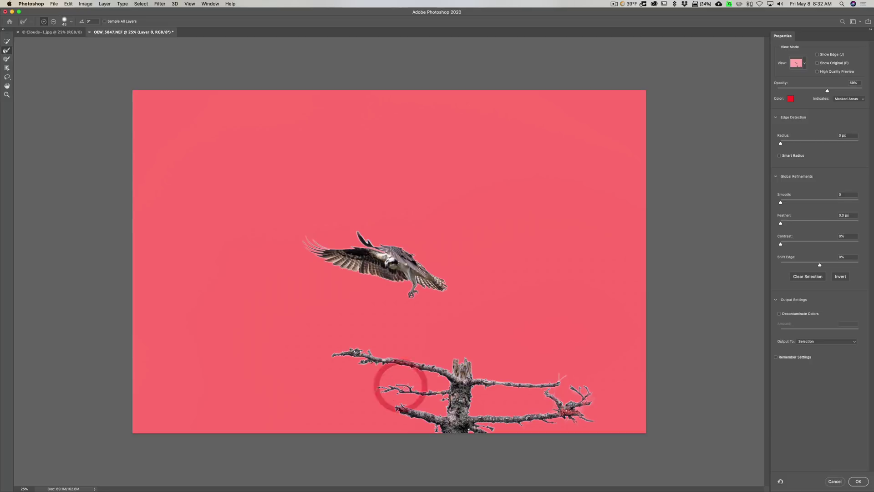
{"action": "left_click", "coordinate": [364, 367]}
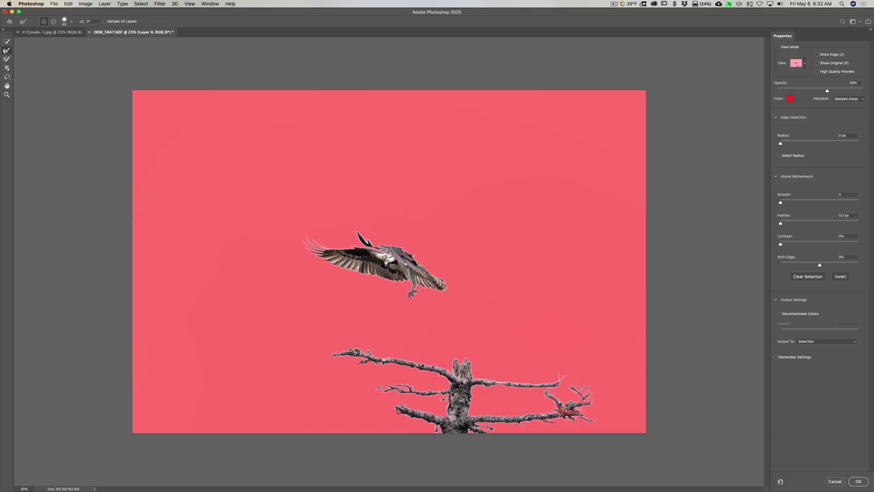
{"action": "left_click", "coordinate": [433, 427]}
{"action": "left_click", "coordinate": [361, 361]}
{"action": "mouse_move", "coordinate": [361, 361]}
{"action": "left_mouse_down"}
{"action": "mouse_move", "coordinate": [328, 356]}
{"action": "mouse_move", "coordinate": [353, 351]}
{"action": "left_mouse_up"}
{"action": "left_click", "coordinate": [355, 350]}
Refine the mask edges around the trunk, its base and the lower branches on both sides of the tree.
{"action": "left_click", "coordinate": [492, 385]}
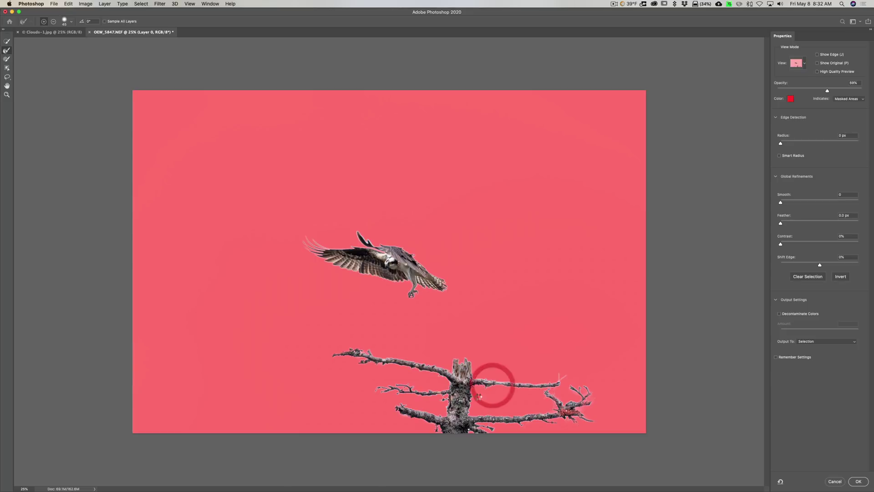
{"action": "left_click", "coordinate": [483, 438]}
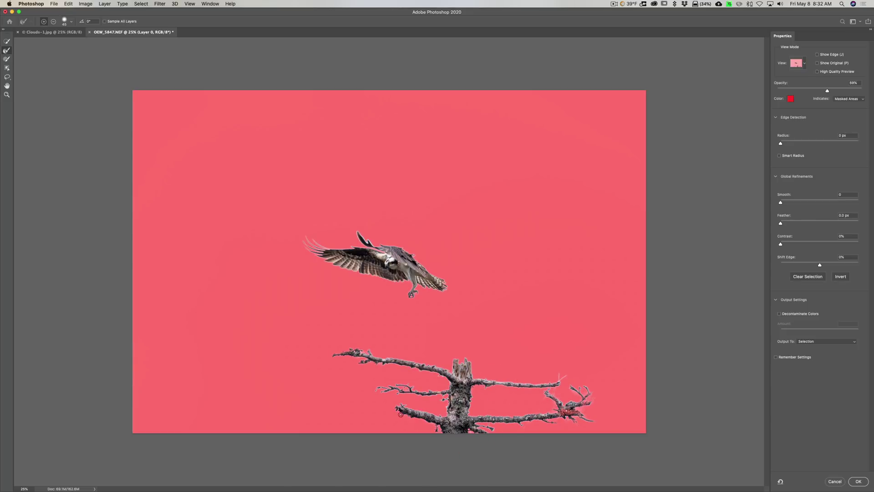
{"action": "left_click", "coordinate": [411, 418]}
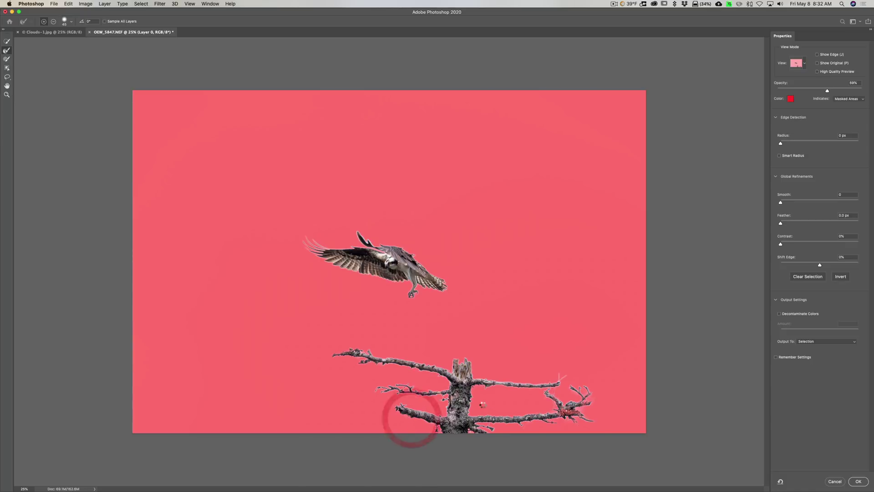
{"action": "left_click", "coordinate": [494, 427]}
{"action": "left_click", "coordinate": [497, 423]}
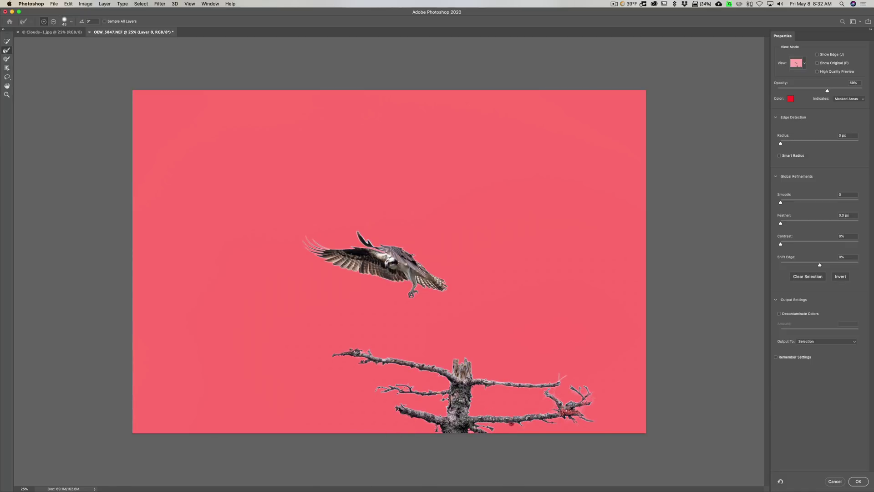
{"action": "left_click", "coordinate": [540, 421]}
{"action": "left_click", "coordinate": [541, 422]}
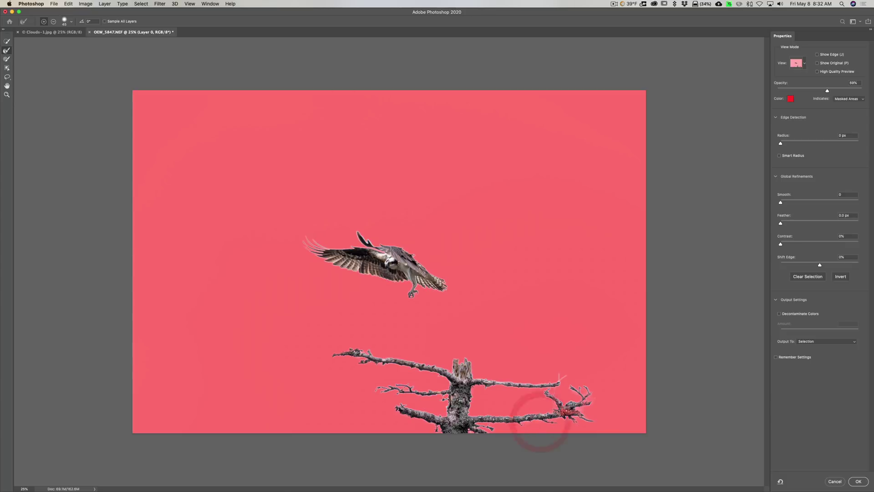
{"action": "left_click", "coordinate": [539, 413]}
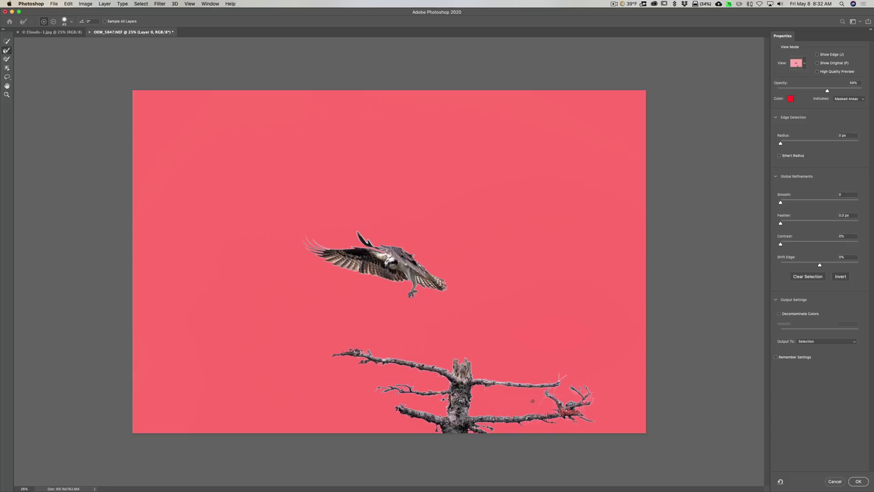
{"action": "left_click", "coordinate": [496, 415]}
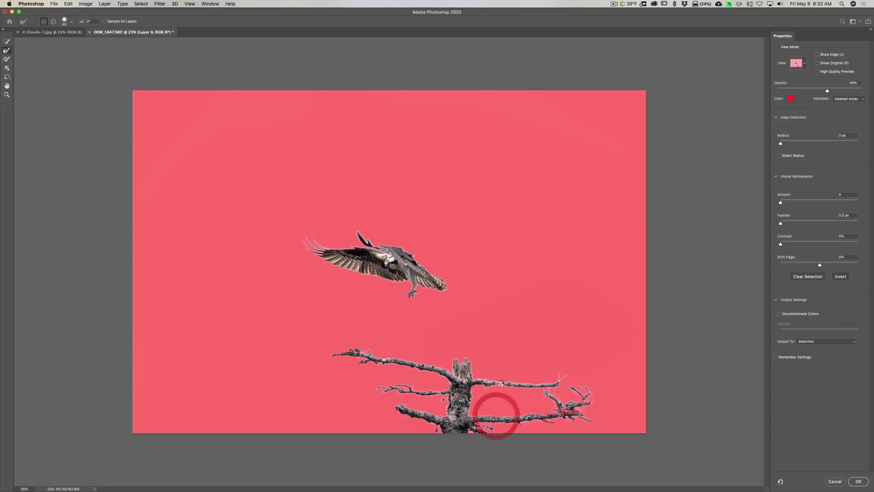
{"action": "left_click", "coordinate": [438, 375]}
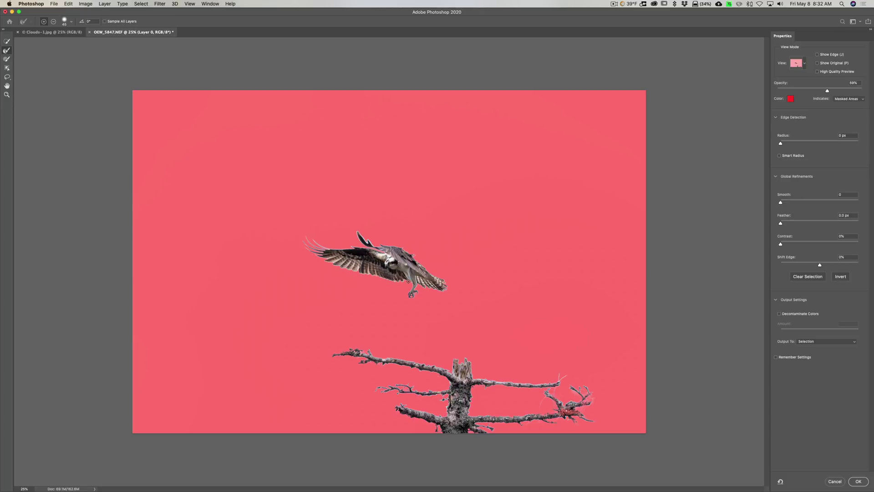
Refine the mask edges along the bird's wings, back, tail and wingtip feathers.
{"action": "left_click_drag", "start_coordinate": [408, 281], "coordinate": [344, 269]}
{"action": "left_click_drag", "start_coordinate": [438, 289], "coordinate": [443, 289]}
{"action": "left_click_drag", "start_coordinate": [415, 255], "coordinate": [426, 257]}
{"action": "left_click", "coordinate": [372, 242]}
{"action": "left_click", "coordinate": [368, 244]}
{"action": "left_click", "coordinate": [357, 234]}
{"action": "left_click_drag", "start_coordinate": [331, 248], "coordinate": [335, 257]}
Refine the thin twigs at the end of the upper right branch and touch up the right-hand branch cluster.
{"action": "left_click", "coordinate": [538, 412]}
{"action": "left_click_drag", "start_coordinate": [559, 378], "coordinate": [559, 381]}
{"action": "left_click", "coordinate": [556, 378]}
{"action": "left_click", "coordinate": [559, 386]}
{"action": "left_click", "coordinate": [574, 388]}
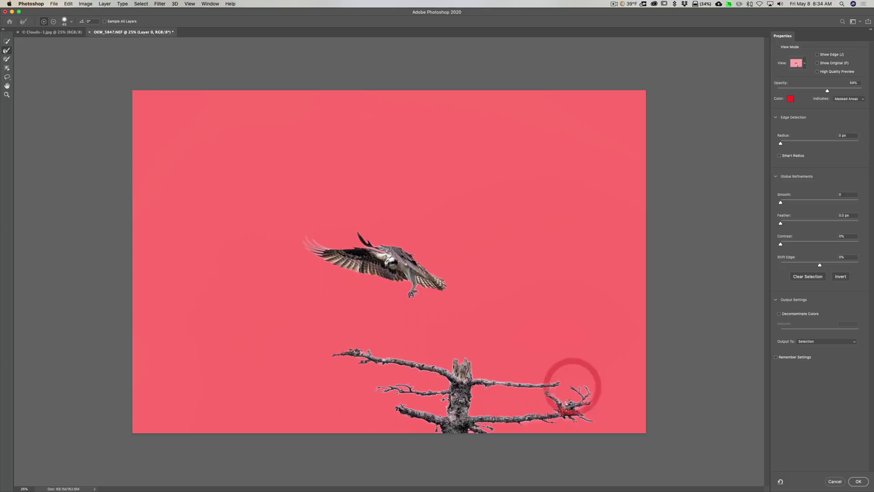
{"action": "left_click", "coordinate": [565, 410]}
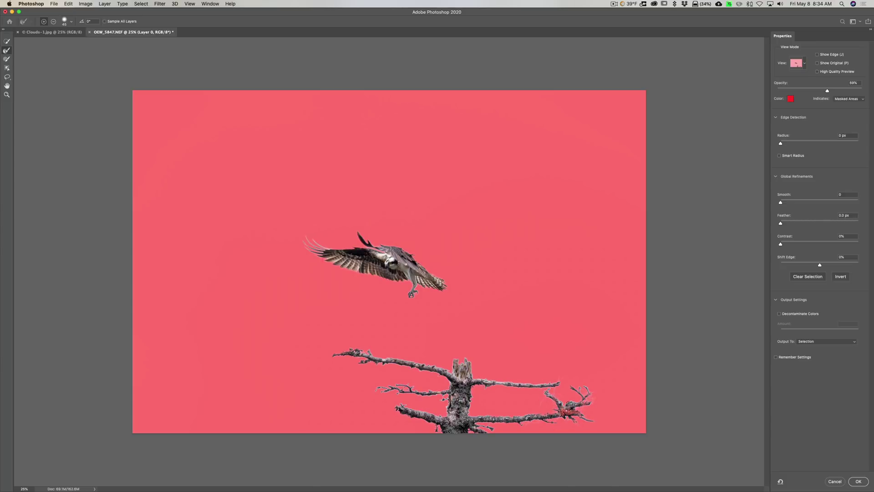
{"action": "left_click", "coordinate": [565, 405]}
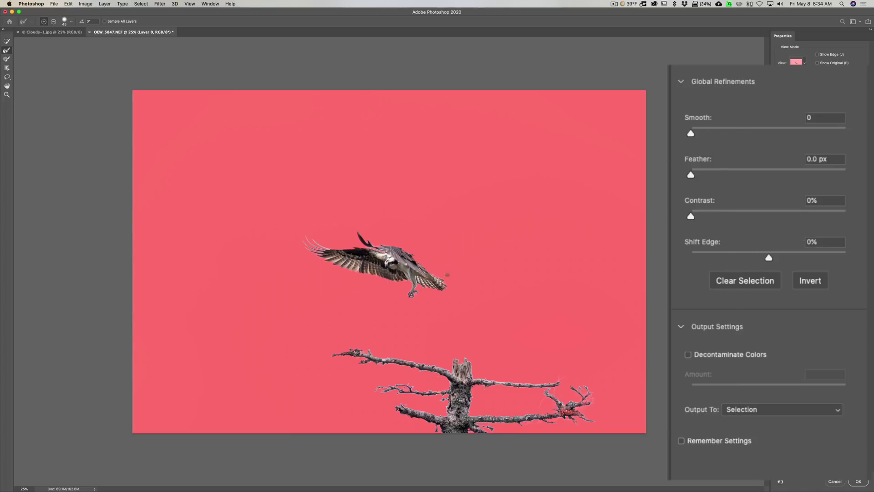
Refine the mask edges between the bird's tail and legs, and output the result as a selection.
{"action": "left_click", "coordinate": [417, 285]}
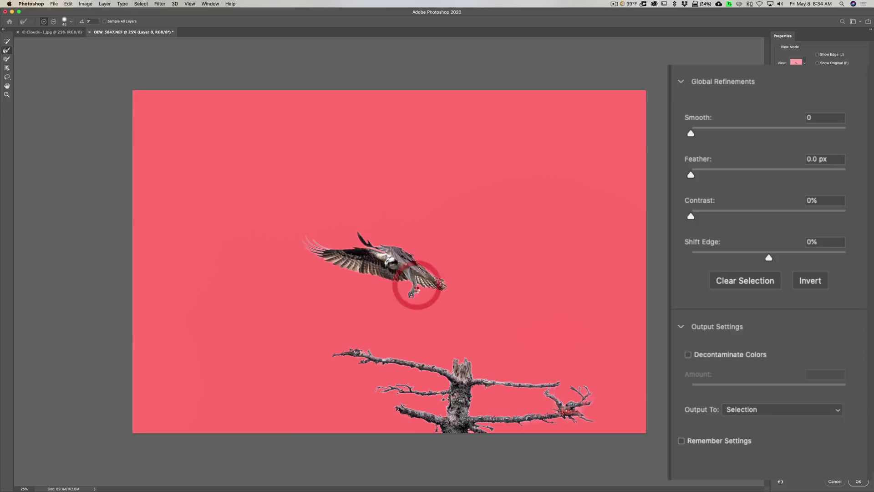
{"action": "left_click", "coordinate": [428, 290]}
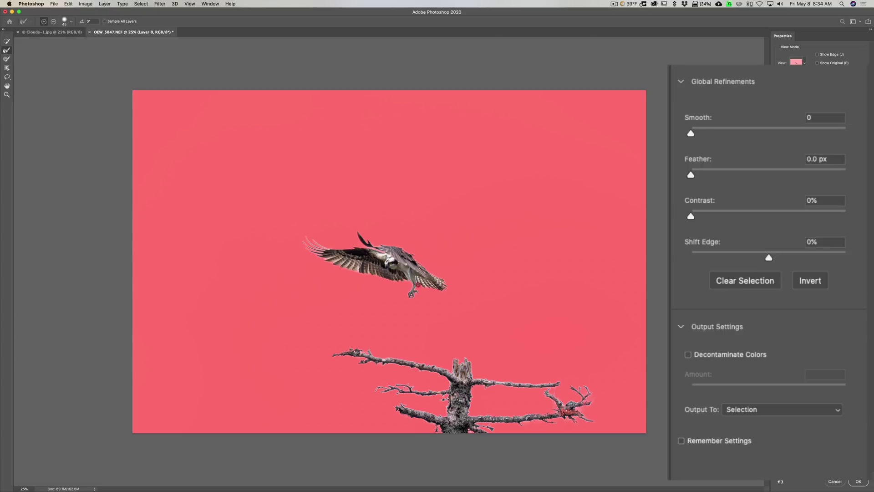
{"action": "left_click", "coordinate": [418, 289]}
{"action": "left_click", "coordinate": [858, 481]}
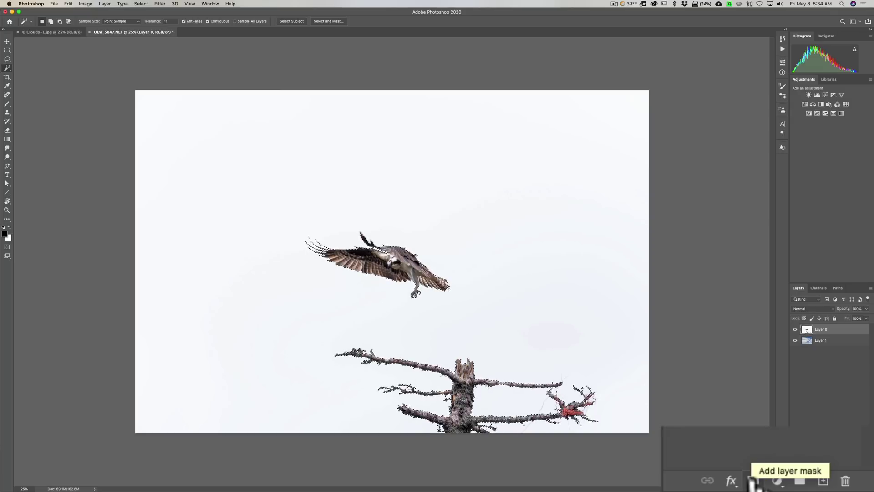
Add a layer mask to Layer 0 from the selection and apply the mask permanently to the layer.
{"action": "left_click", "coordinate": [826, 487]}
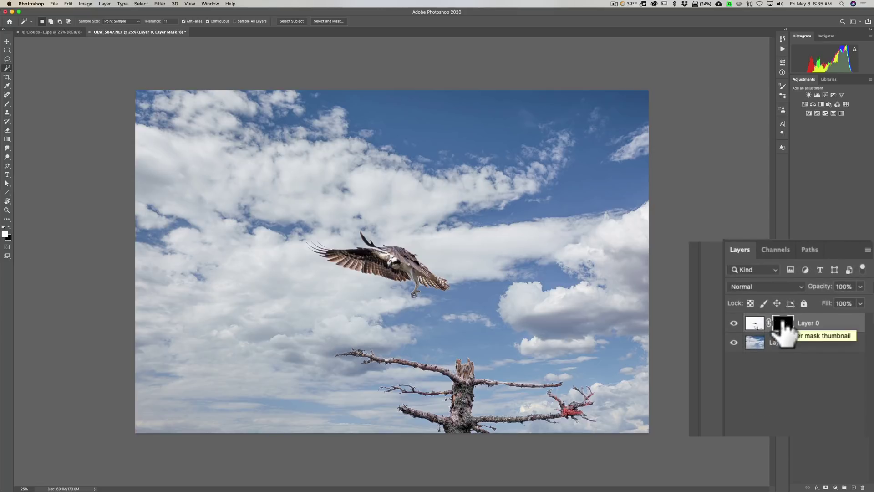
{"action": "right_click", "coordinate": [784, 325]}
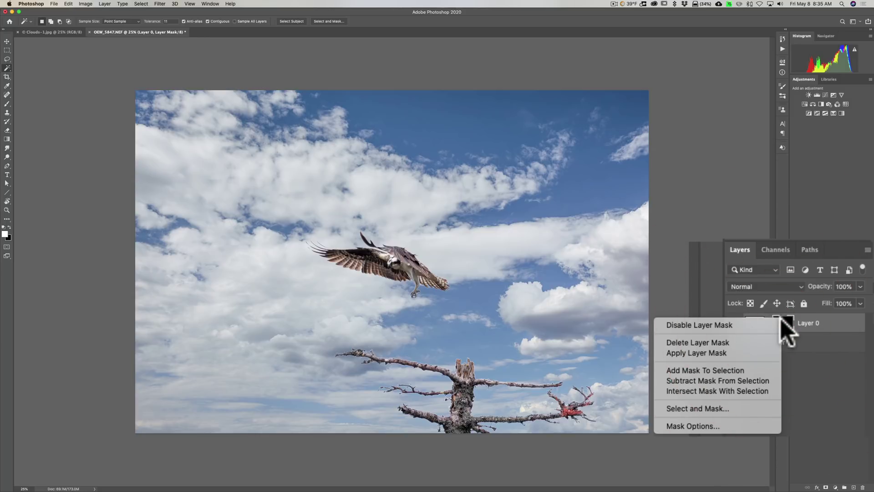
{"action": "key", "text": "Escape"}
{"action": "right_click", "coordinate": [783, 324]}
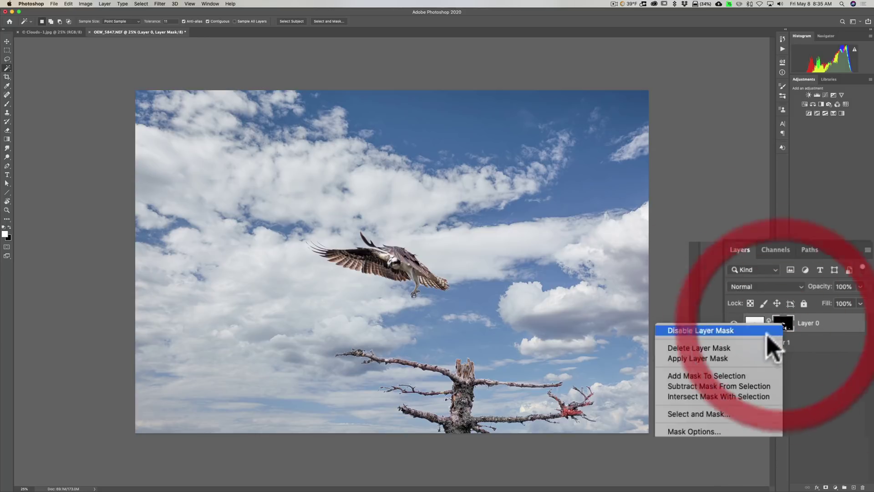
{"action": "left_click", "coordinate": [710, 357]}
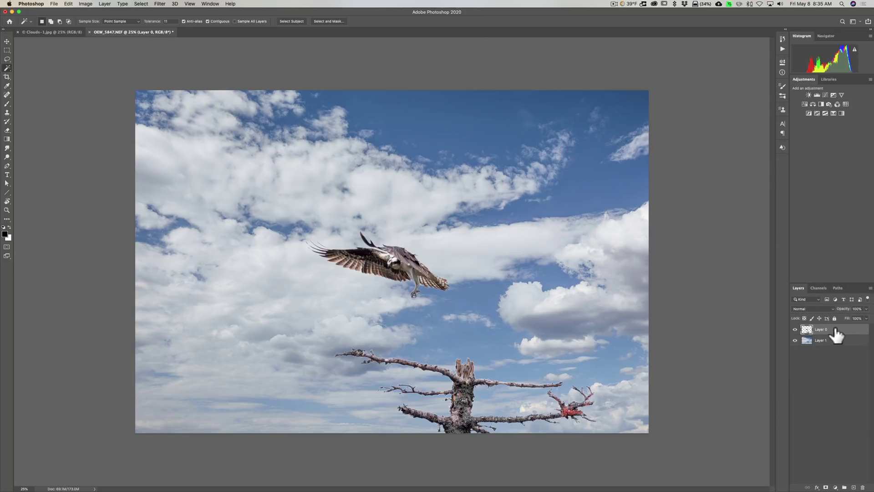
Toggle the visibility of Layer 1 and Layer 0 to inspect the cut-out bird and tree against the clouds.
{"action": "left_click", "coordinate": [795, 340]}
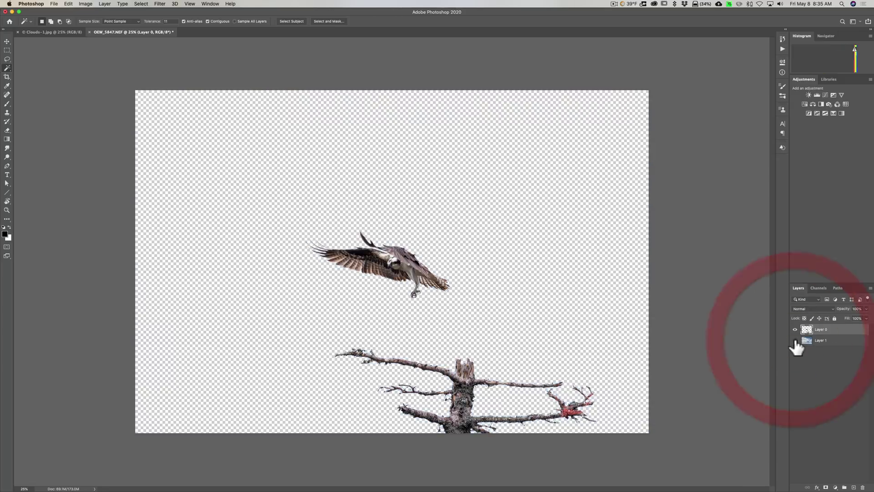
{"action": "left_click", "coordinate": [795, 340]}
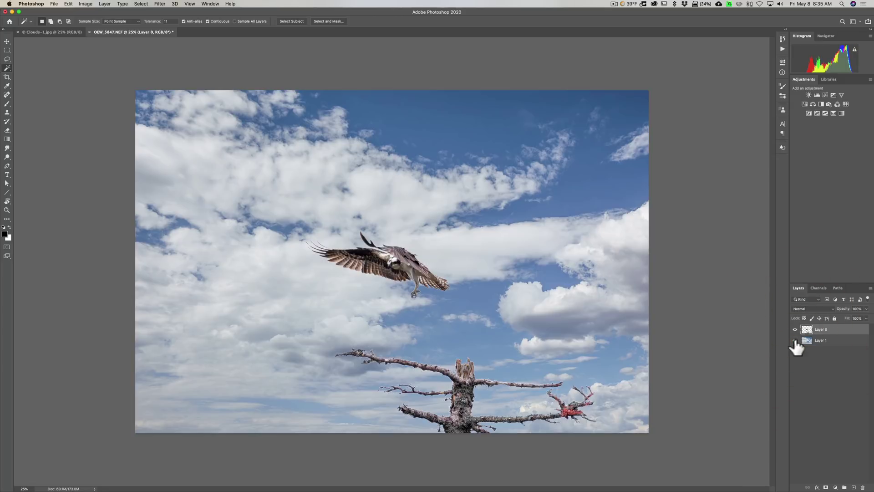
{"action": "left_click", "coordinate": [808, 330]}
{"action": "left_click", "coordinate": [796, 329]}
{"action": "left_click", "coordinate": [796, 329]}
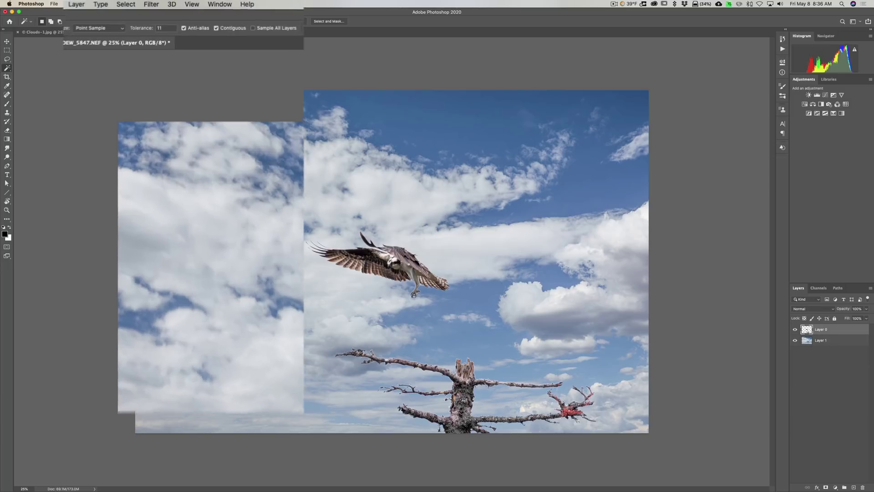
Defringe the cut-out bird and tree layer with a width of 3 pixels.
{"action": "left_click", "coordinate": [104, 4]}
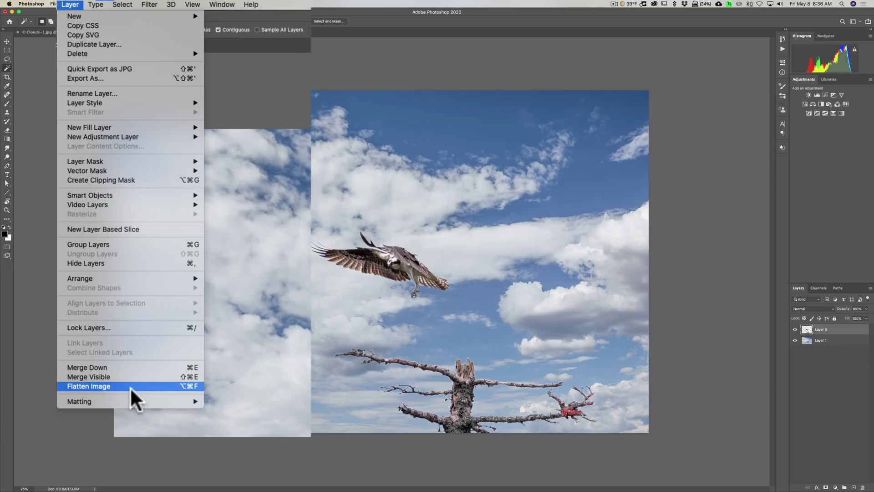
{"action": "mouse_move", "coordinate": [142, 404]}
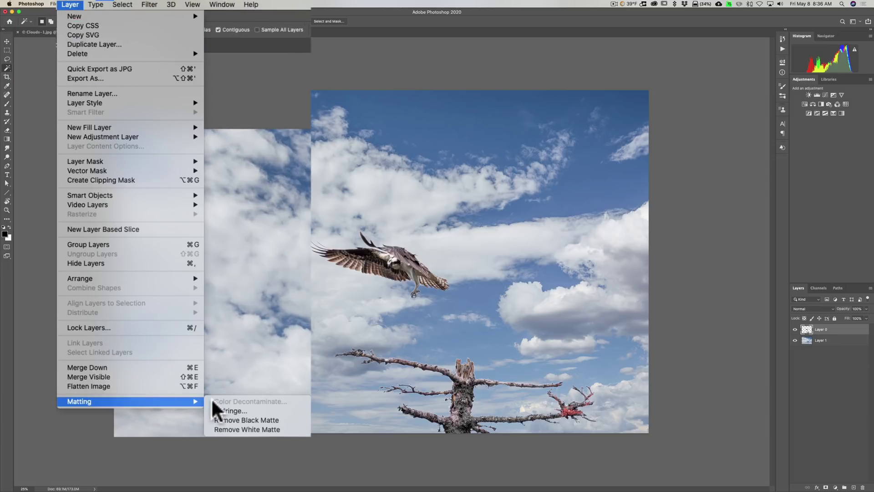
{"action": "left_click", "coordinate": [230, 410]}
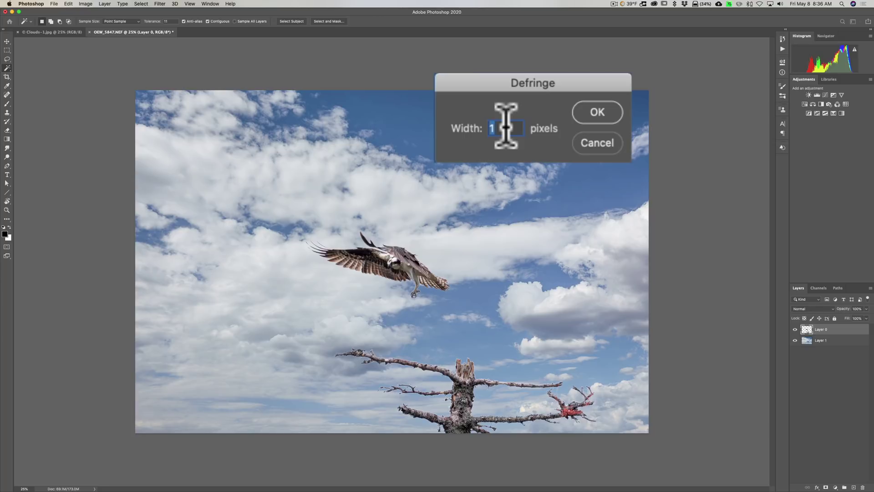
{"action": "type", "text": "3"}
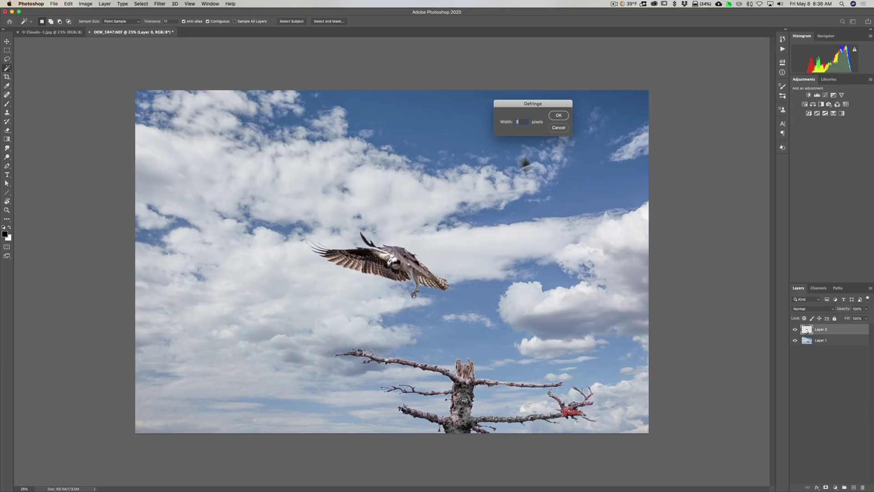
{"action": "left_click", "coordinate": [558, 116]}
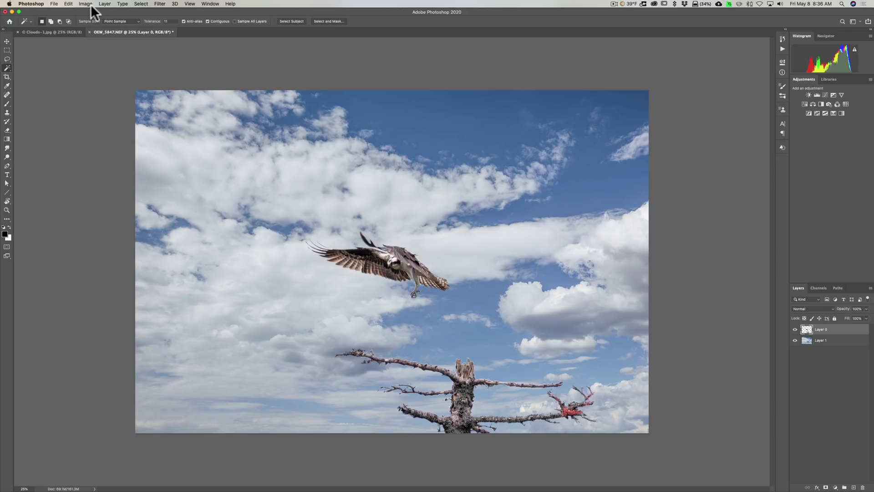
Remove the white matte from the edges of the bird and tree layer.
{"action": "left_click", "coordinate": [104, 4]}
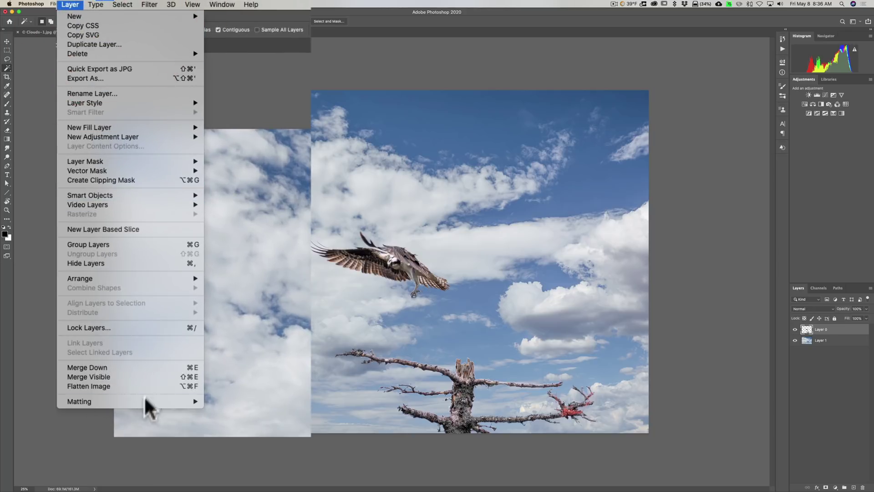
{"action": "mouse_move", "coordinate": [172, 272]}
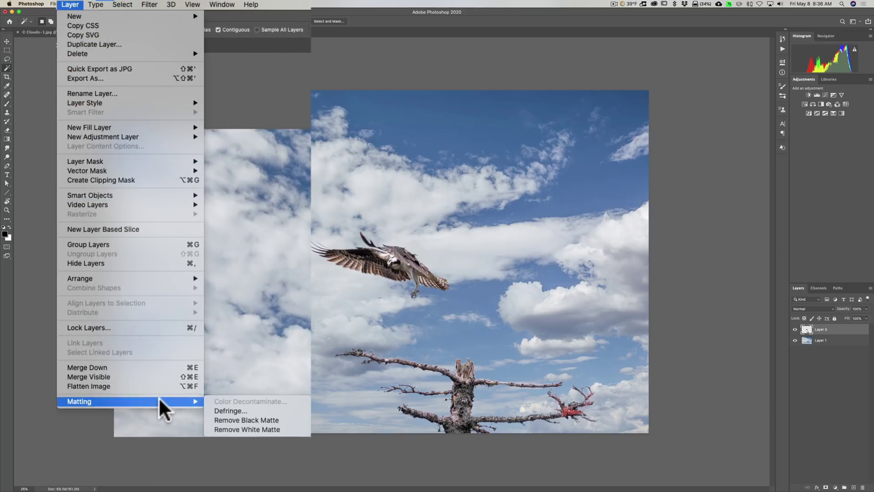
{"action": "left_click", "coordinate": [237, 429]}
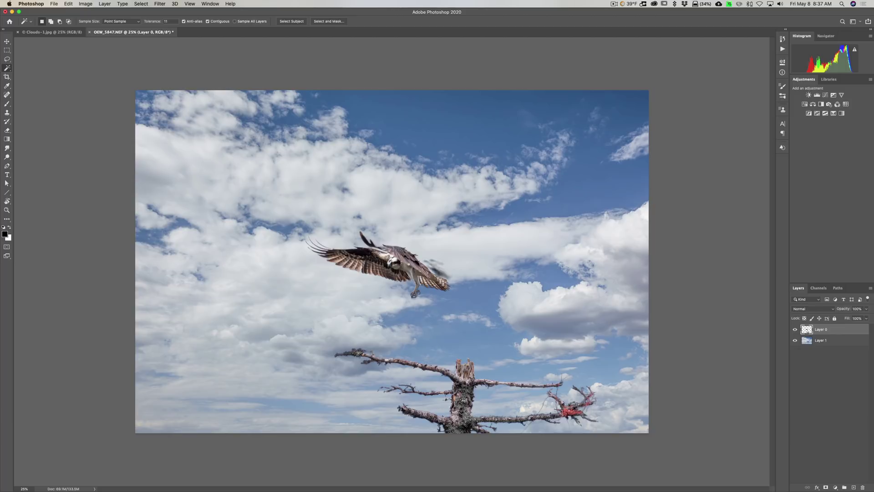
Duplicate Layer 1 and move the copy above Layer 0 in the layer stack.
{"action": "left_click", "coordinate": [3, 41]}
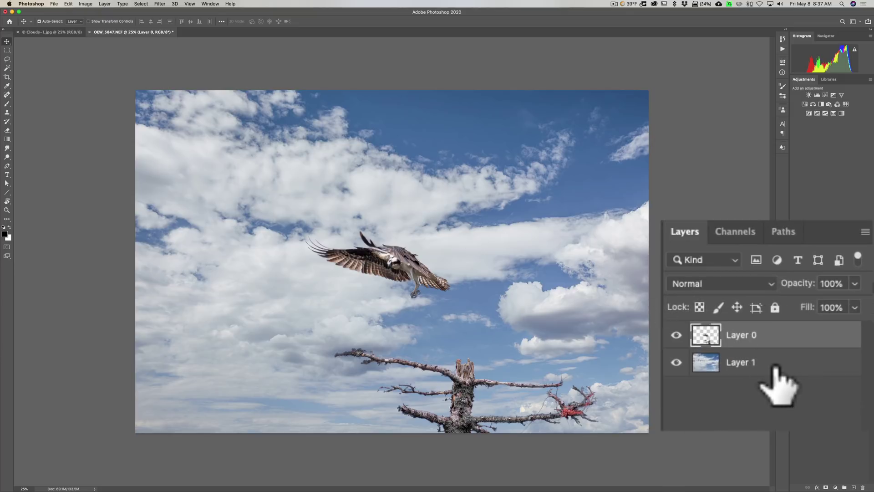
{"action": "left_click", "coordinate": [776, 362]}
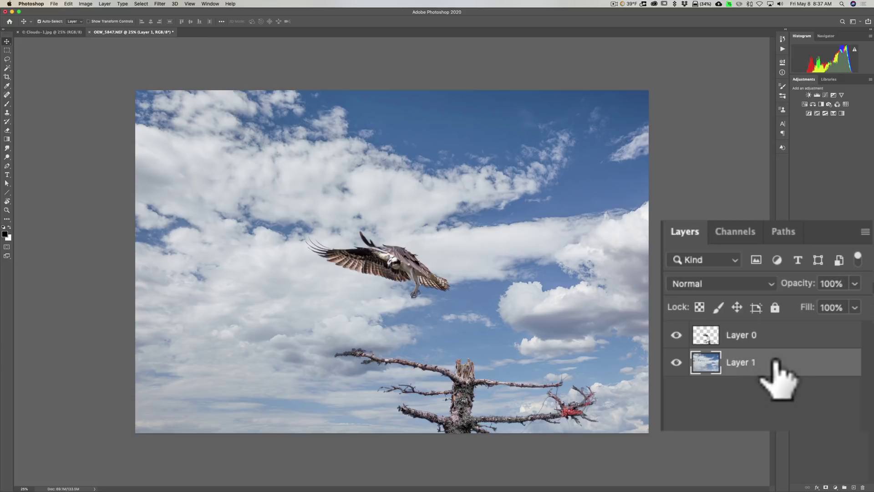
{"action": "key", "text": "super"}
{"action": "key", "text": "super+j"}
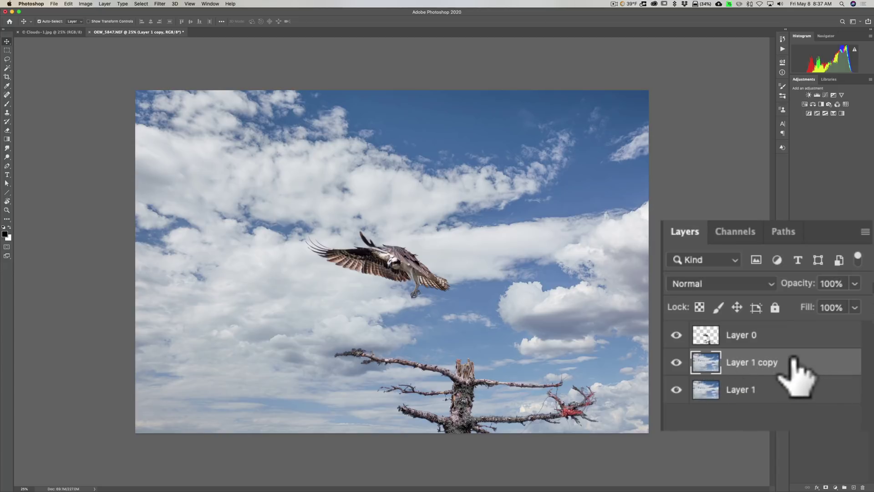
{"action": "left_click_drag", "start_coordinate": [788, 362], "coordinate": [779, 325]}
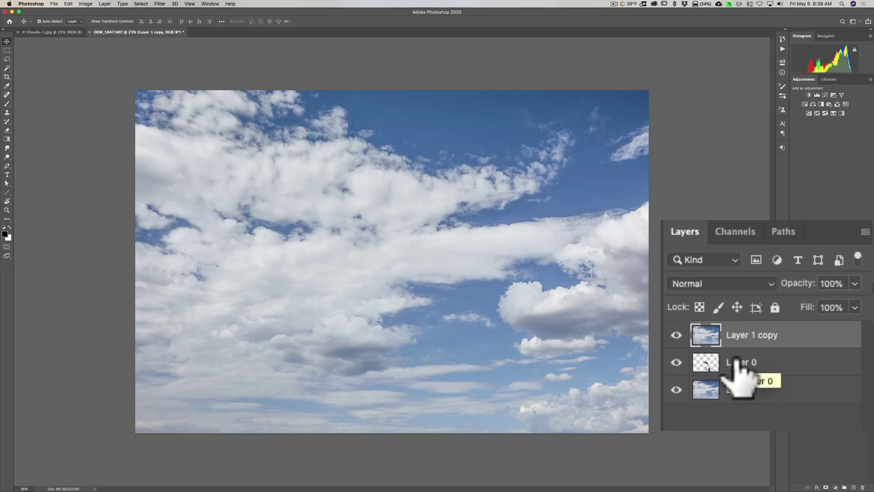
Apply the Average blur filter to Layer 1 copy.
{"action": "left_click", "coordinate": [160, 3]}
{"action": "mouse_move", "coordinate": [199, 85]}
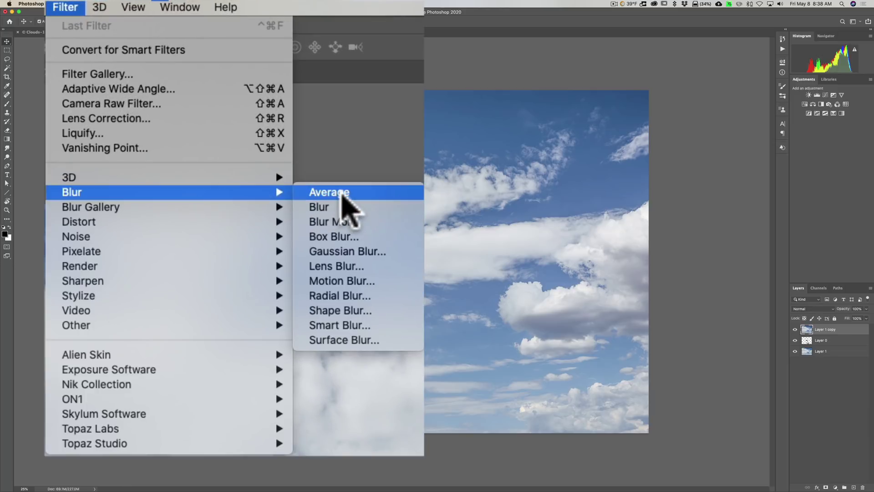
{"action": "left_click", "coordinate": [342, 195]}
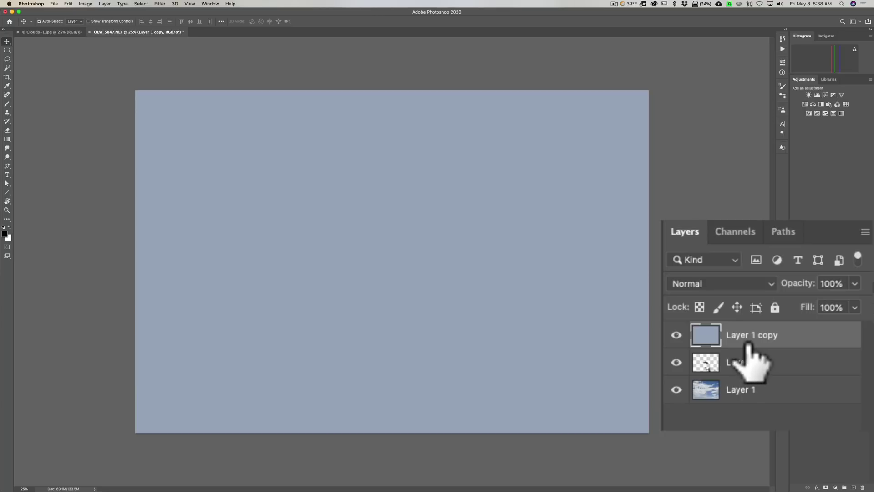
Clip Layer 1 copy to Layer 0 so its colour covers only the bird and tree.
{"action": "key", "text": "alt"}
{"action": "left_click_drag", "start_coordinate": [732, 350], "coordinate": [759, 341]}
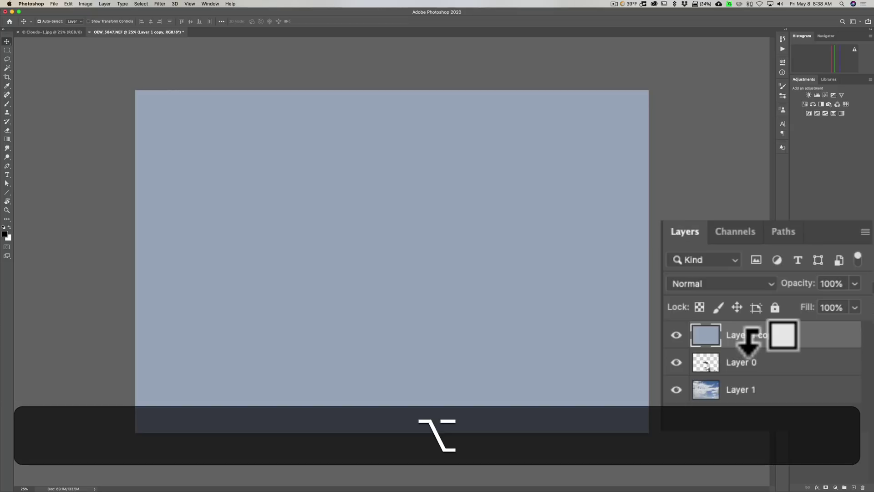
{"action": "left_click", "coordinate": [749, 344], "text": "alt"}
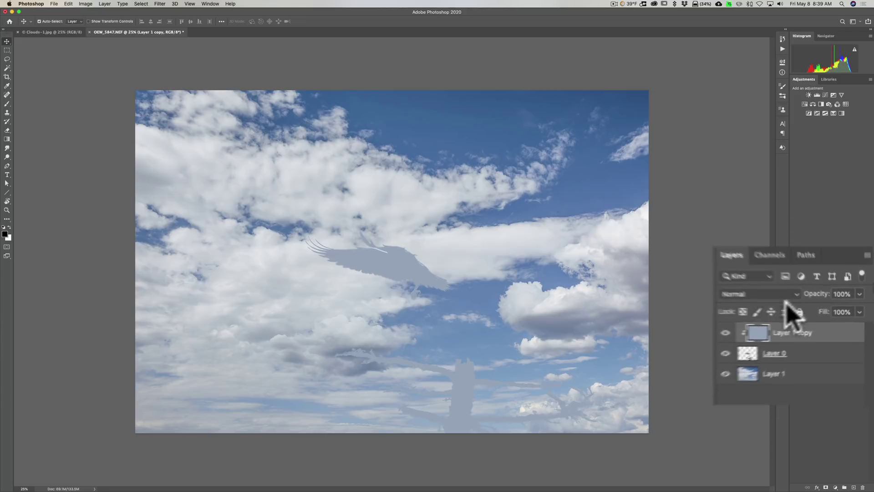
Set Layer 1 copy to the Soft Light blend mode with 62% opacity.
{"action": "left_click", "coordinate": [827, 307]}
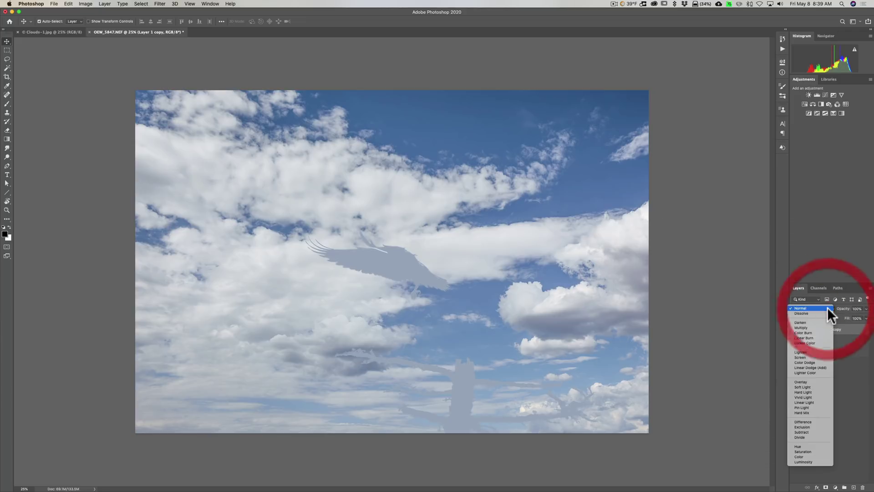
{"action": "left_click", "coordinate": [805, 386]}
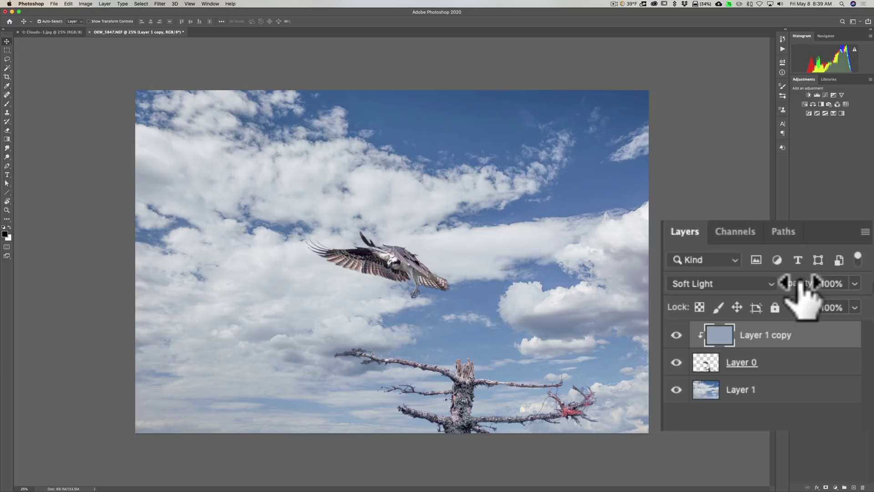
{"action": "left_click_drag", "start_coordinate": [803, 283], "coordinate": [767, 273]}
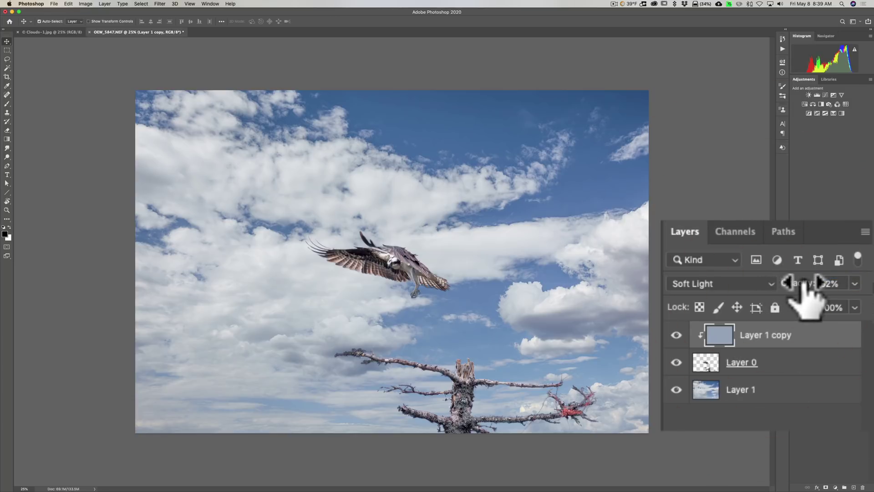
Crop the composite at its original ratio to a tighter frame around the bird and tree.
{"action": "left_click", "coordinate": [6, 77]}
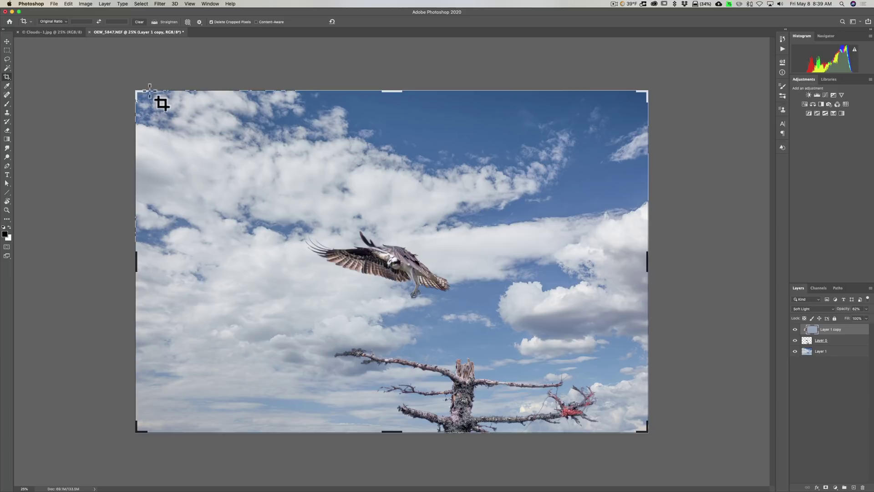
{"action": "left_click_drag", "start_coordinate": [137, 93], "coordinate": [181, 159]}
{"action": "left_click_drag", "start_coordinate": [301, 252], "coordinate": [321, 248]}
{"action": "left_click_drag", "start_coordinate": [196, 131], "coordinate": [202, 135]}
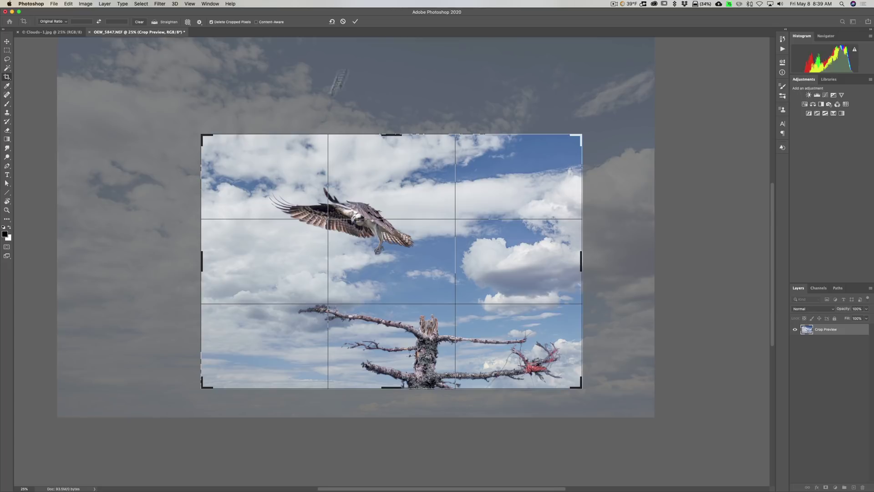
{"action": "left_click", "coordinate": [356, 20]}
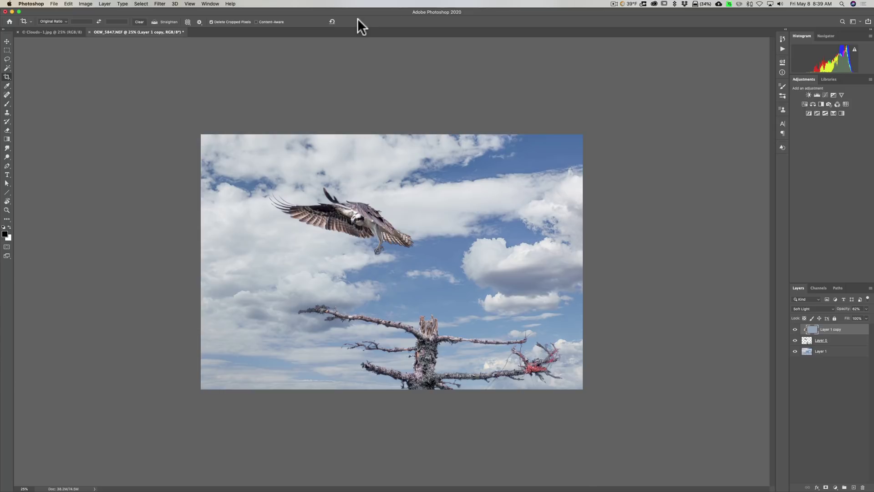
Toggle the visibility of Layer 1 copy to compare the bird and tree with and without the colour tint.
{"action": "left_click", "coordinate": [795, 330]}
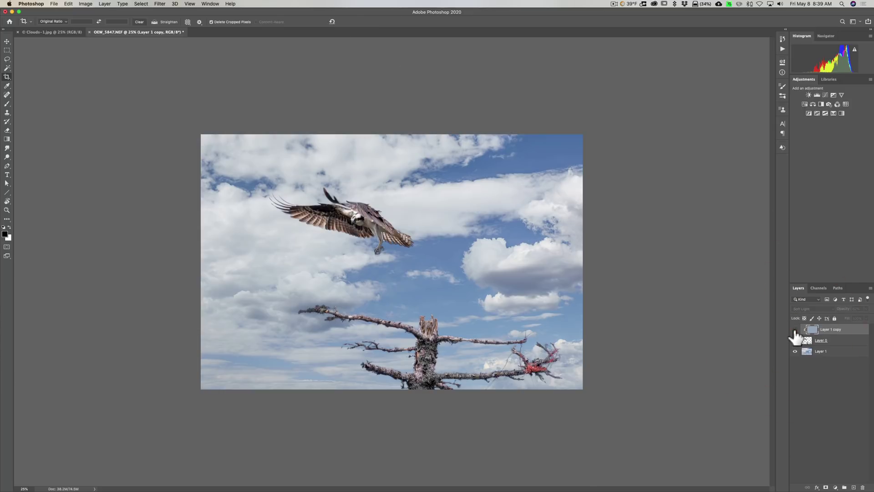
{"action": "left_click", "coordinate": [795, 330]}
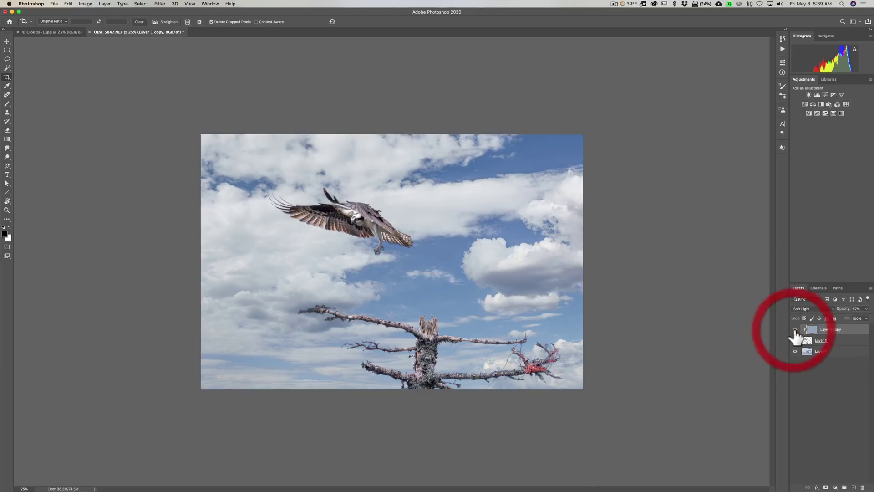
{"action": "left_click", "coordinate": [847, 331]}
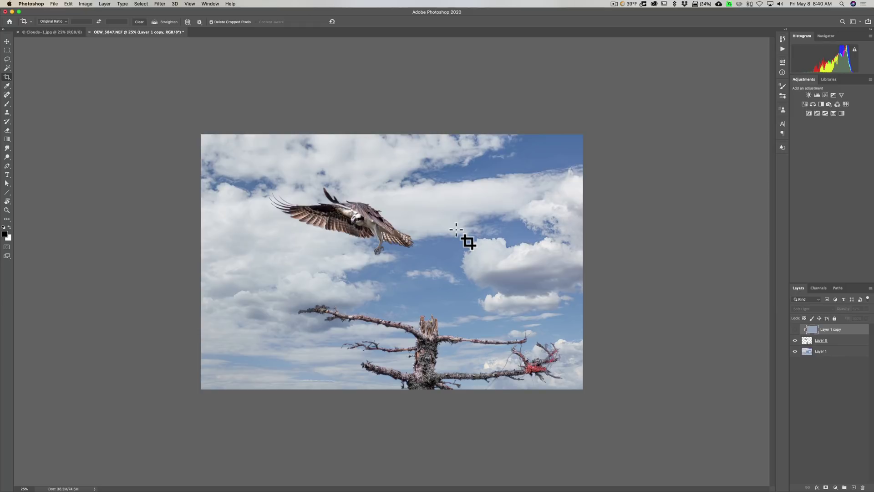
Switch to Luminar 4 and open the AI Sky Replacement settings for OEW_5847.jpg.
{"action": "mouse_move", "coordinate": [455, 483]}
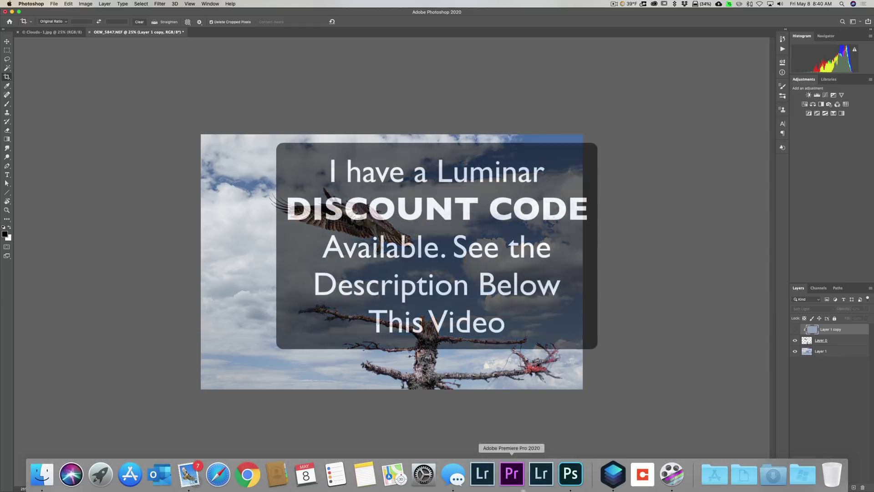
{"action": "left_click", "coordinate": [613, 475]}
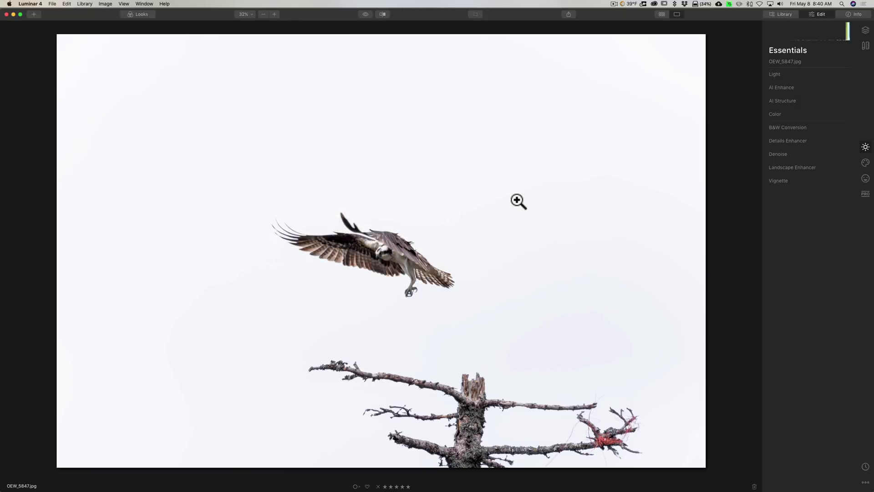
{"action": "left_click", "coordinate": [865, 163]}
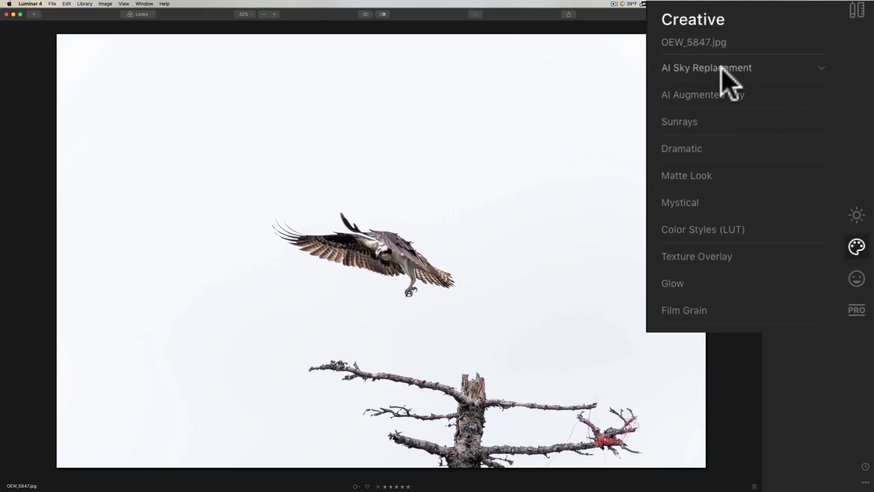
{"action": "left_click", "coordinate": [721, 68]}
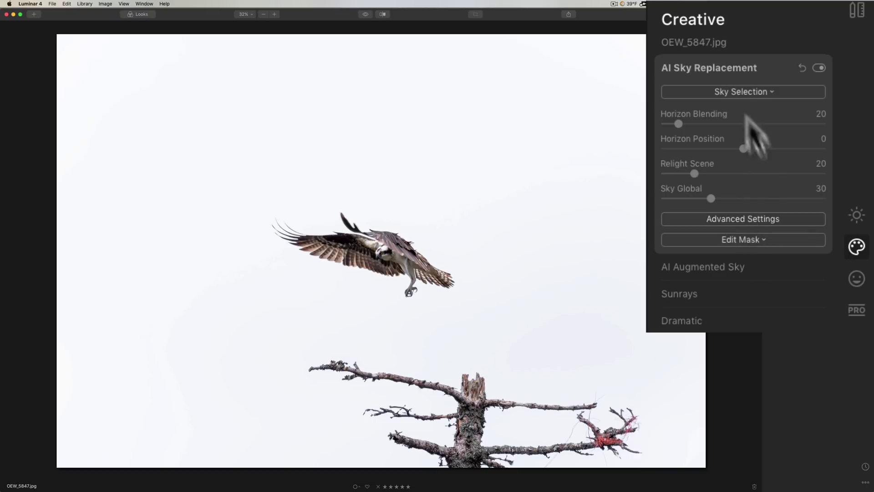
Load Clouds-1.jpg from the Photoshop Video folder on the Desktop as the custom replacement sky.
{"action": "left_click", "coordinate": [804, 84]}
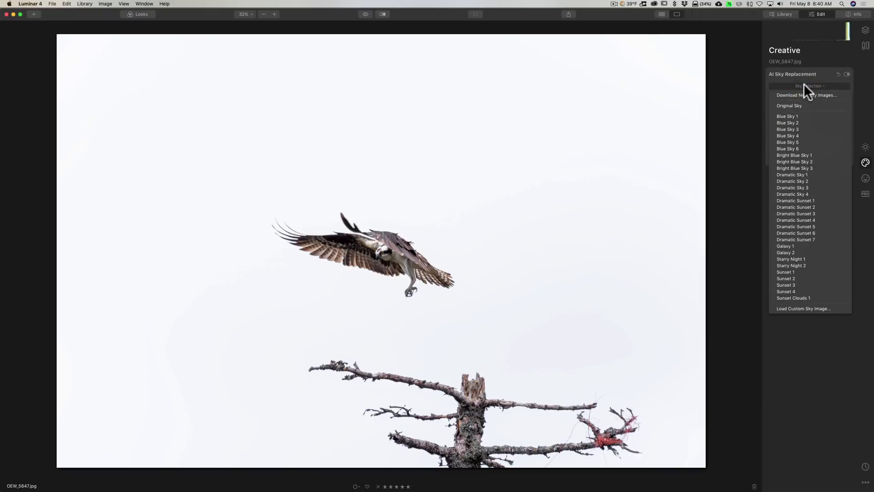
{"action": "left_click", "coordinate": [792, 307]}
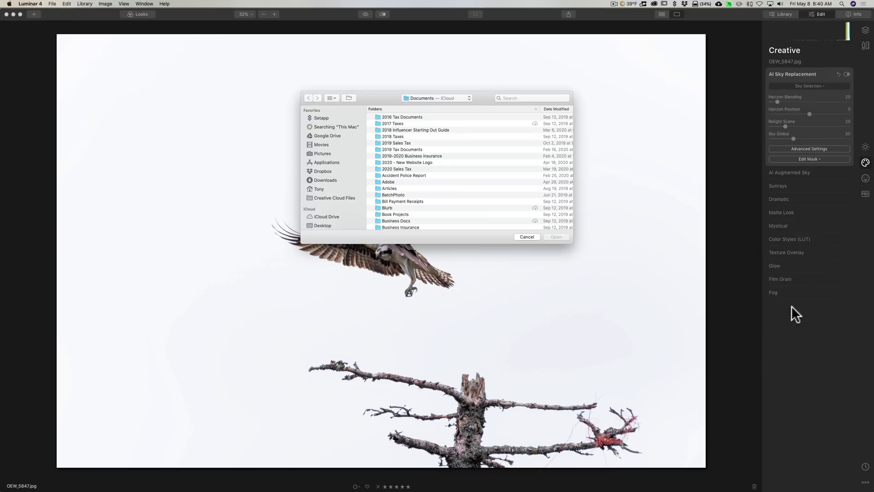
{"action": "left_click", "coordinate": [325, 225]}
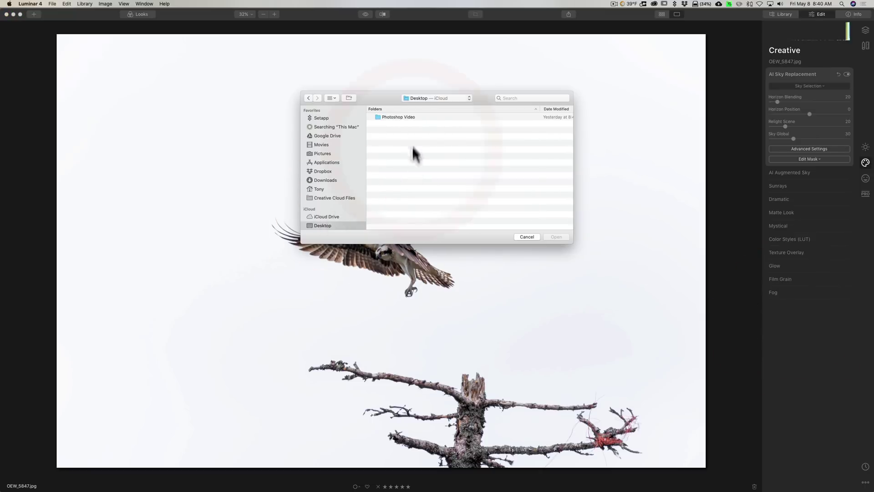
{"action": "double_click", "coordinate": [396, 117]}
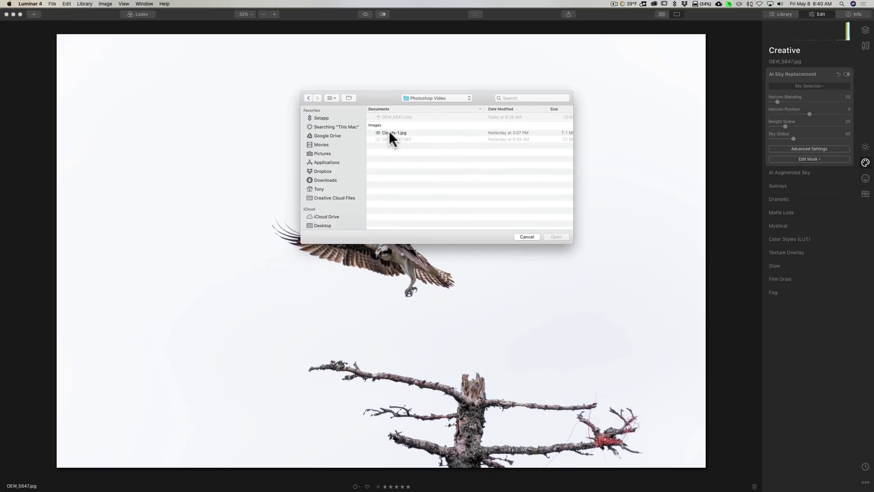
{"action": "left_click", "coordinate": [389, 132]}
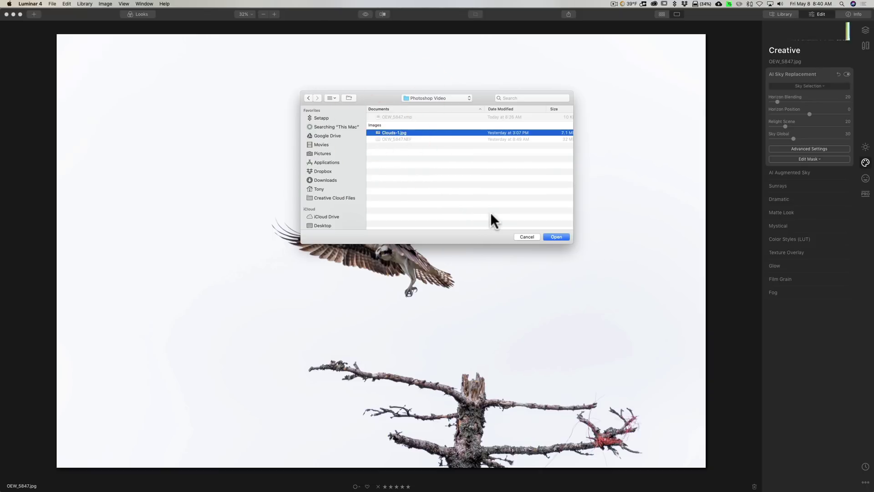
{"action": "left_click", "coordinate": [557, 236]}
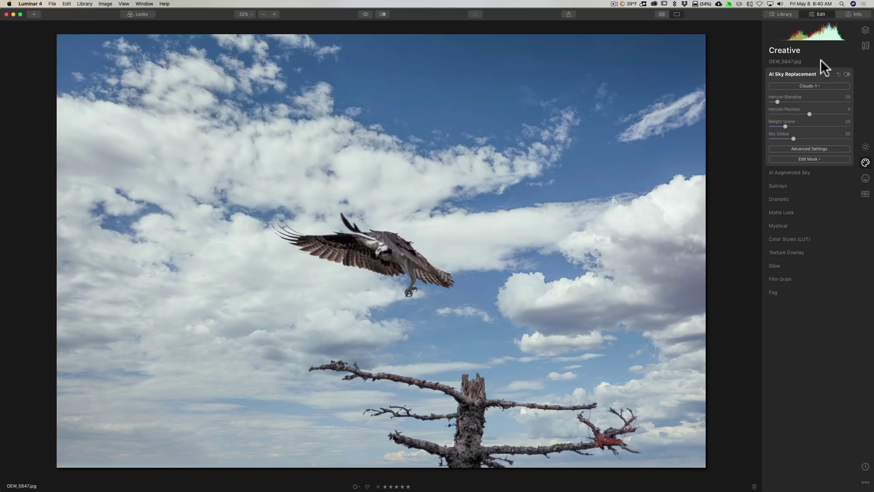
Crop the sky-replaced photo to a tighter frame around the bird and tree, trimming mainly the upper and left sky.
{"action": "left_click", "coordinate": [865, 31]}
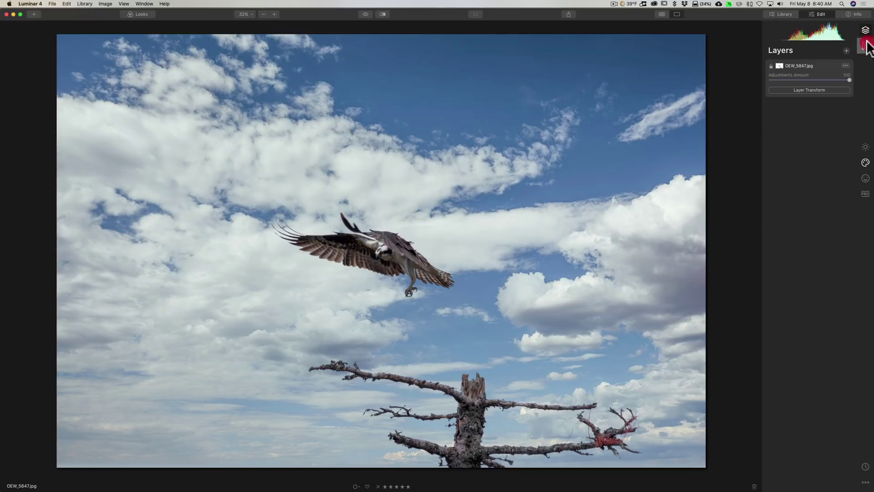
{"action": "left_click", "coordinate": [865, 46]}
{"action": "left_click", "coordinate": [806, 82]}
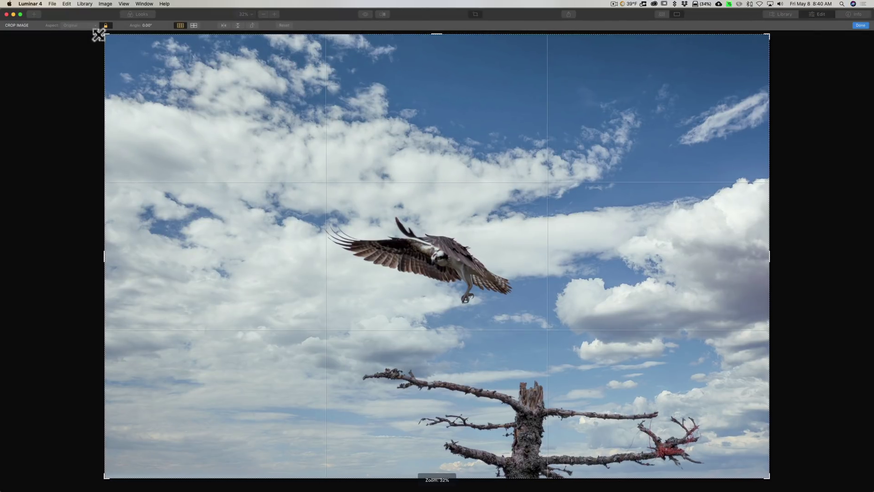
{"action": "left_click_drag", "start_coordinate": [105, 36], "coordinate": [121, 92]}
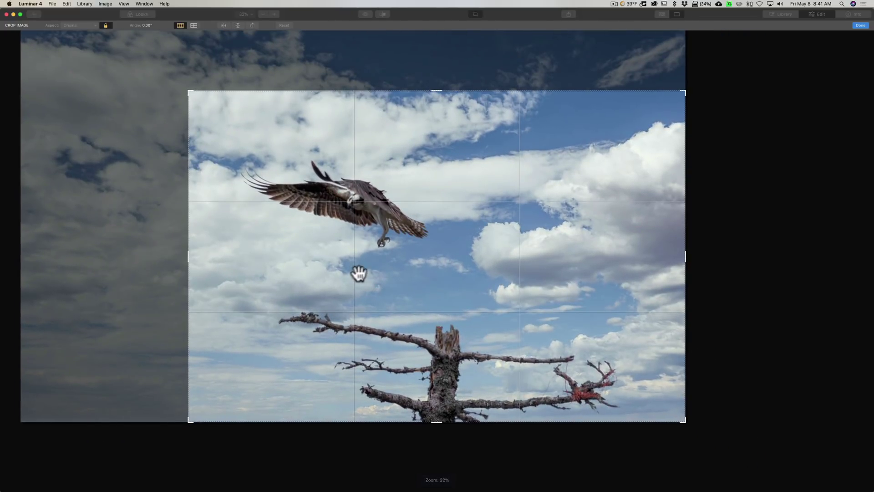
{"action": "left_click_drag", "start_coordinate": [359, 273], "coordinate": [400, 273]}
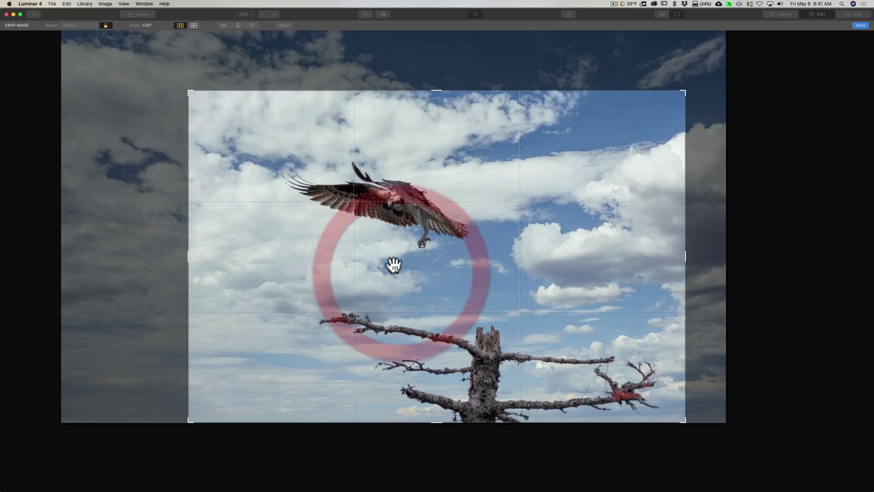
{"action": "left_click", "coordinate": [861, 26]}
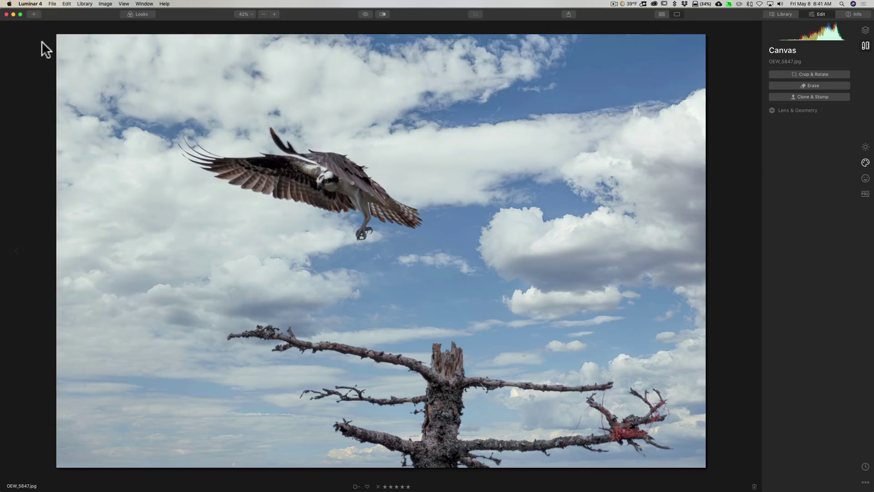
Switch back to Photoshop and undo the crop of the composite, restoring the visibility of Layer 1 copy.
{"action": "mouse_move", "coordinate": [394, 484]}
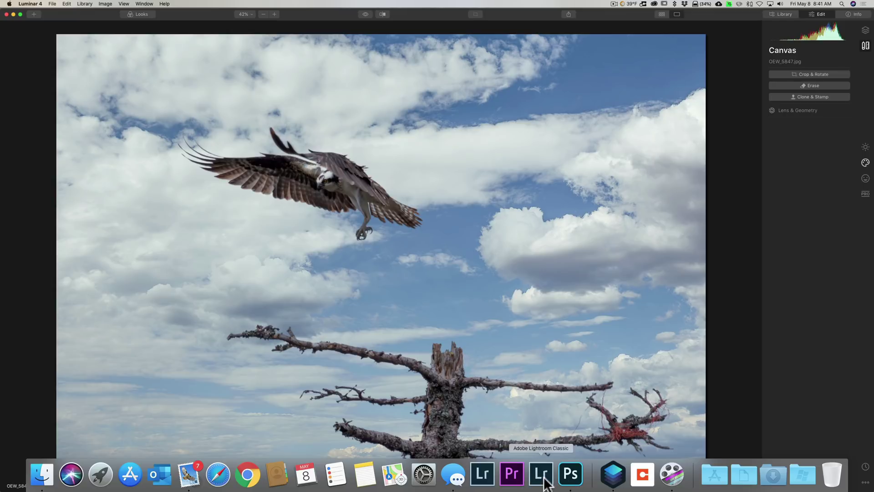
{"action": "left_click", "coordinate": [565, 483]}
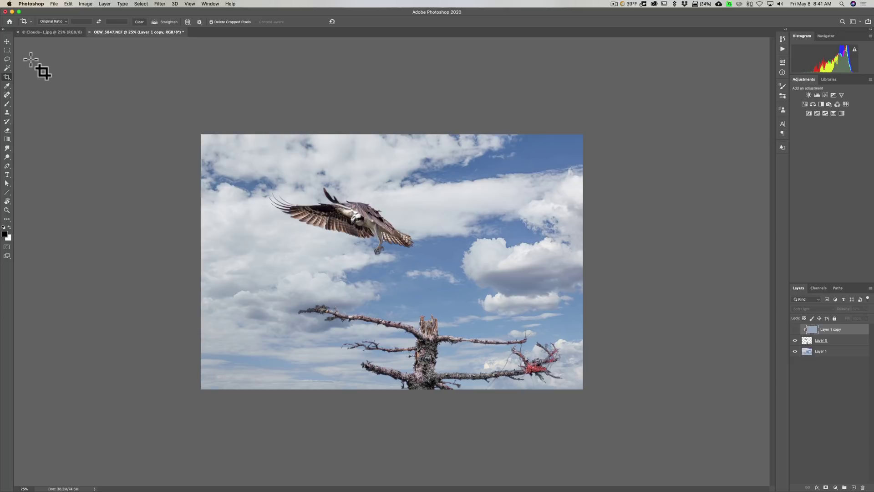
{"action": "key", "text": "super+z"}
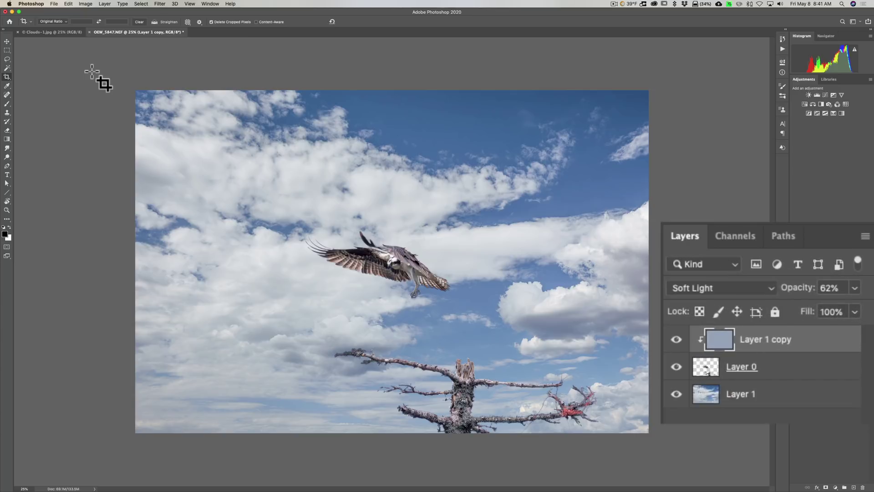
Reposition the cloud sky on Layer 1 behind the bird and tree, shifting it to the right and slightly upward.
{"action": "left_click", "coordinate": [704, 393]}
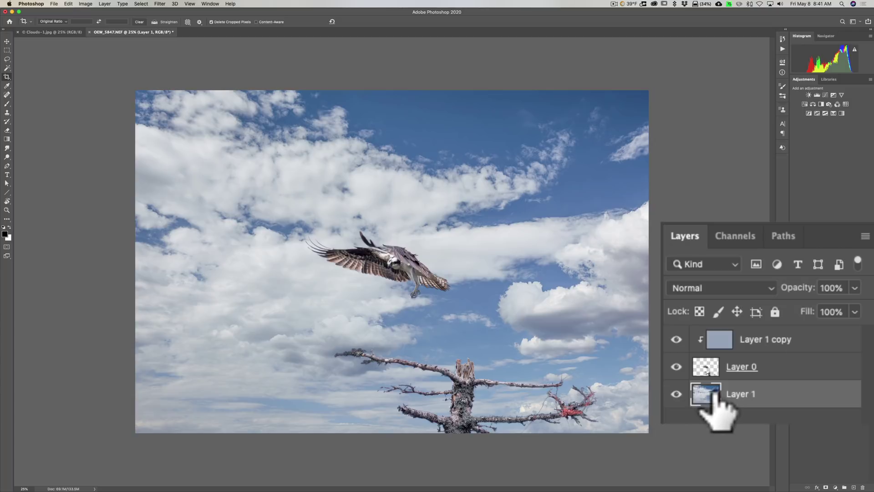
{"action": "left_click", "coordinate": [7, 41]}
{"action": "left_click_drag", "start_coordinate": [445, 182], "coordinate": [477, 177]}
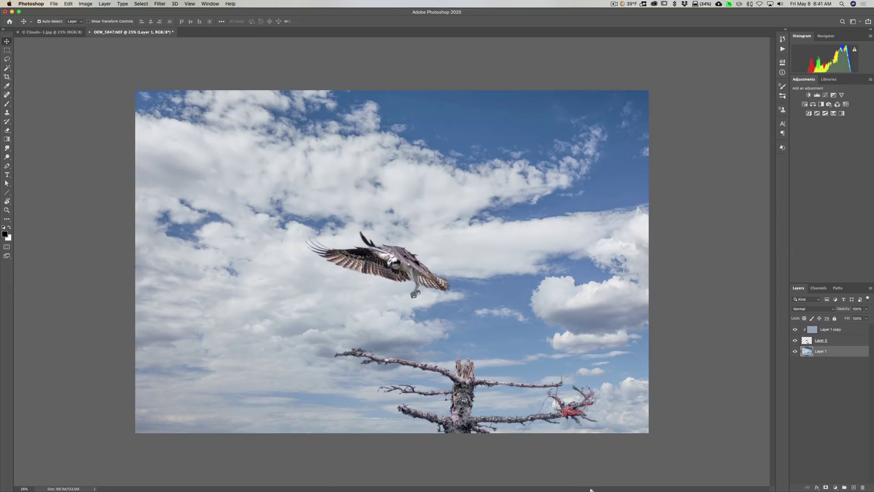
Switch to Luminar 4 and set the AI Sky Replacement Horizon Position to -21 for the Clouds-1 sky.
{"action": "mouse_move", "coordinate": [597, 488]}
{"action": "left_click", "coordinate": [611, 476]}
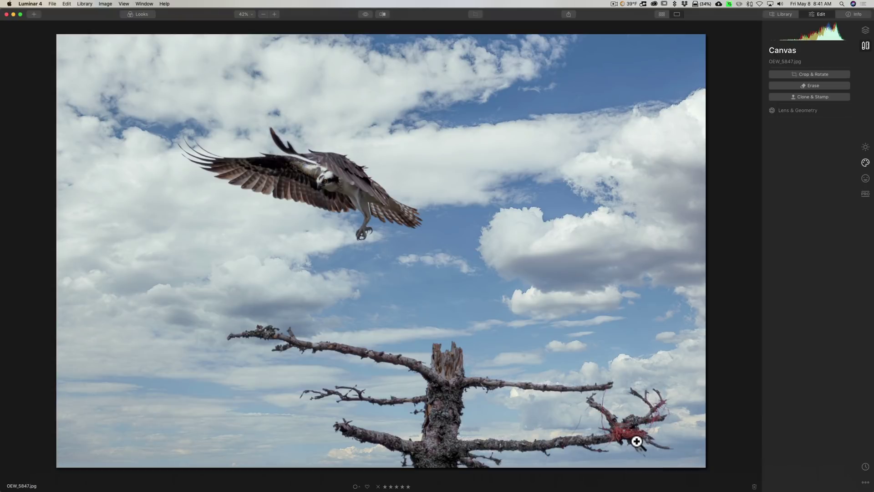
{"action": "left_click", "coordinate": [864, 163]}
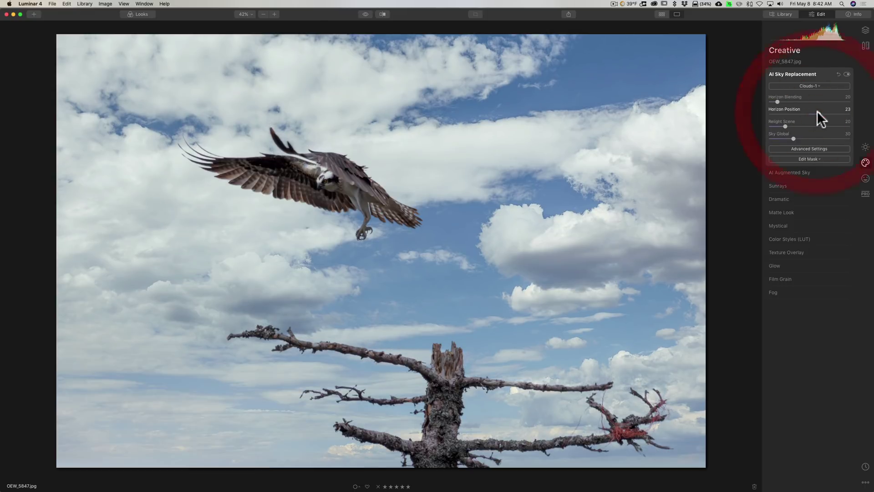
{"action": "left_click_drag", "start_coordinate": [817, 112], "coordinate": [803, 111]}
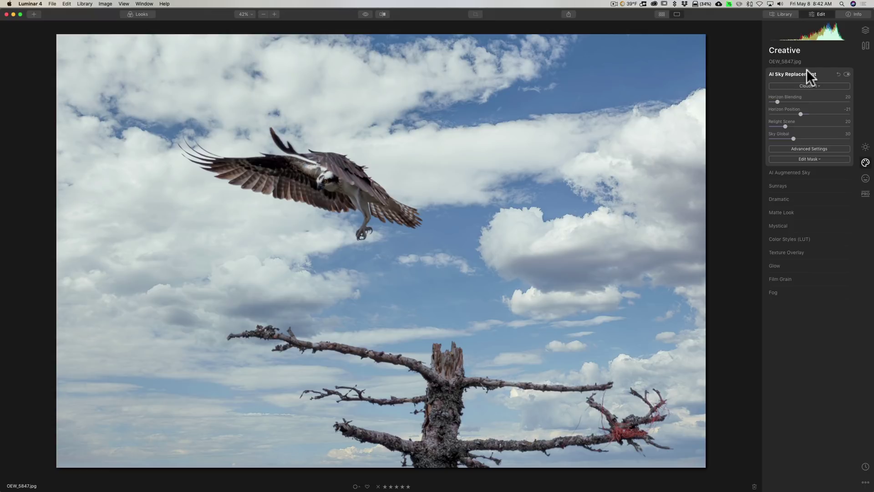
{"action": "mouse_move", "coordinate": [384, 490]}
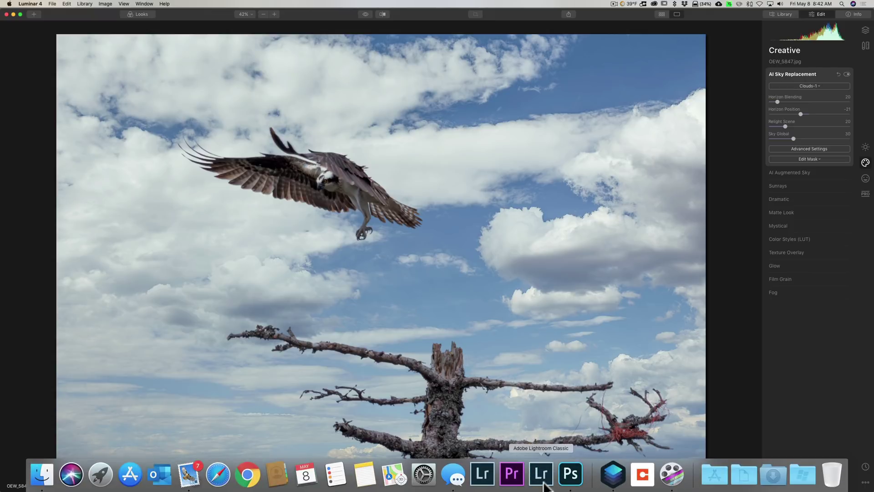